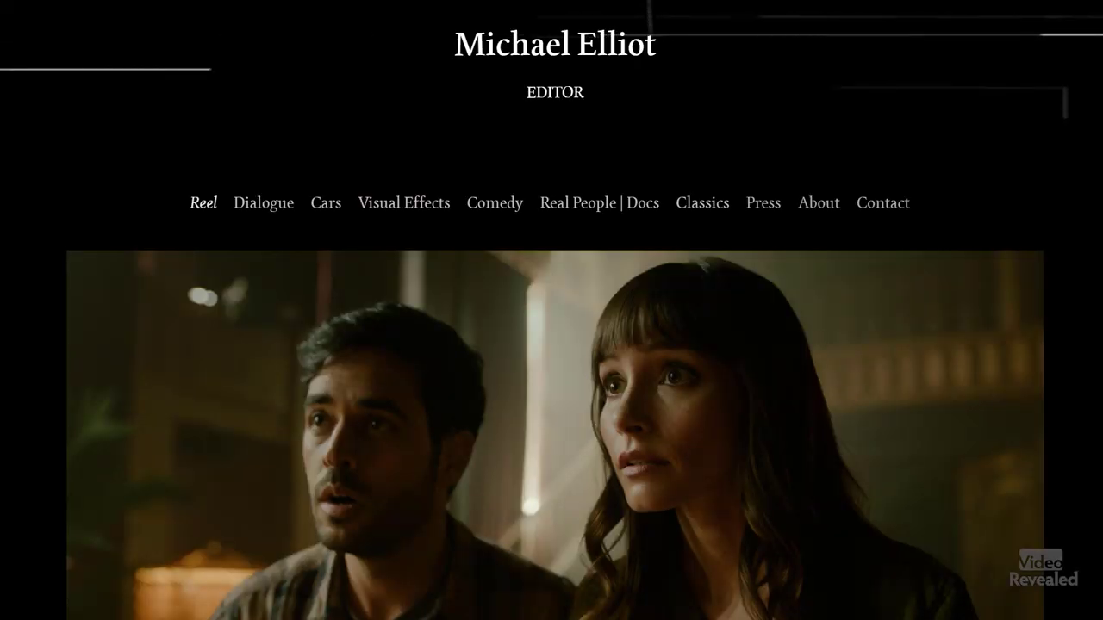
Look through the reel thumbnails on the editor's portfolio page
scroll(551, 345, "down", 5)
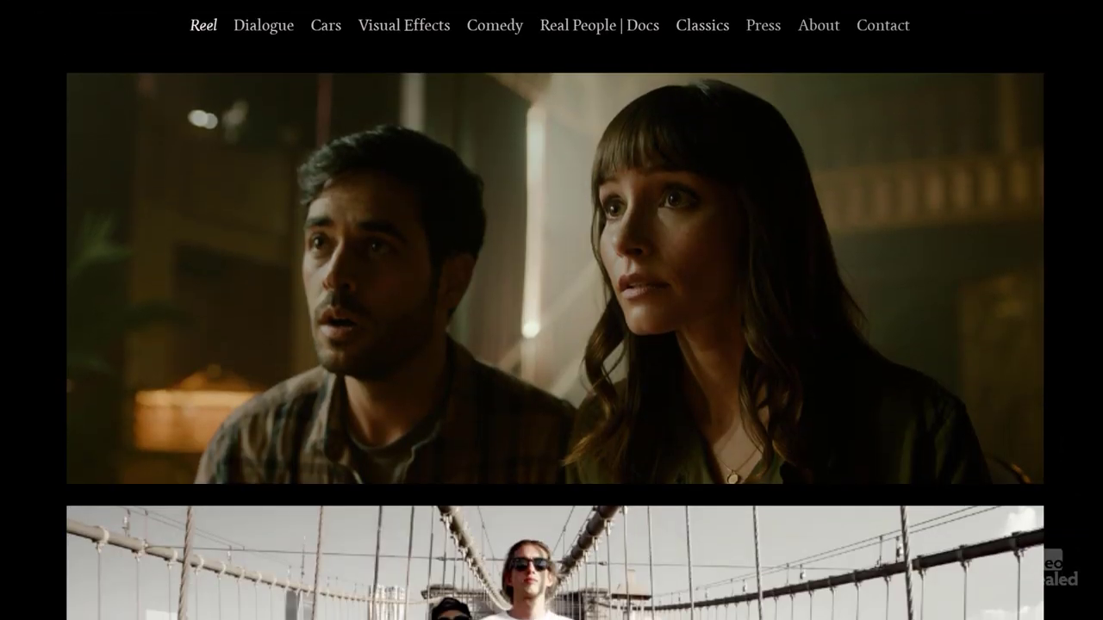
scroll(552, 345, "down", 6)
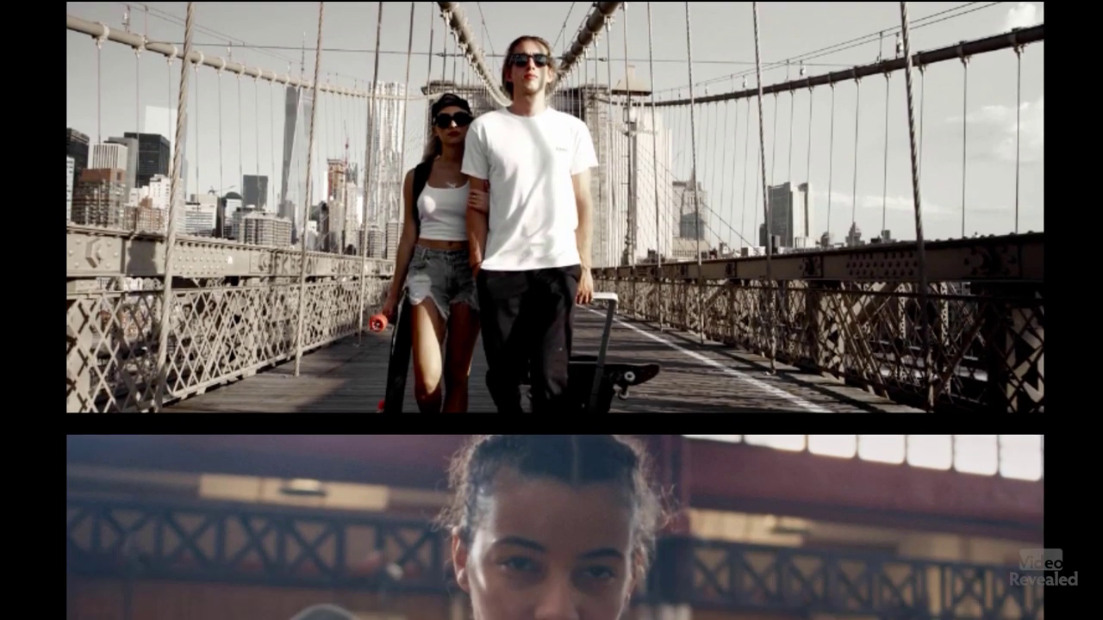
scroll(551, 345, "down", 7)
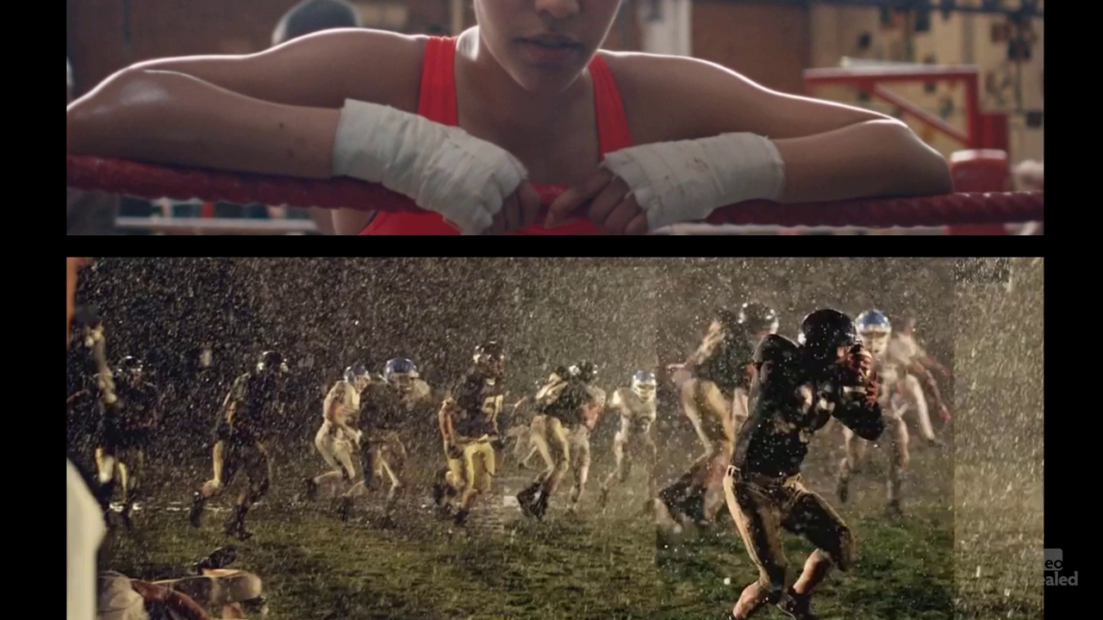
scroll(551, 345, "down", 9)
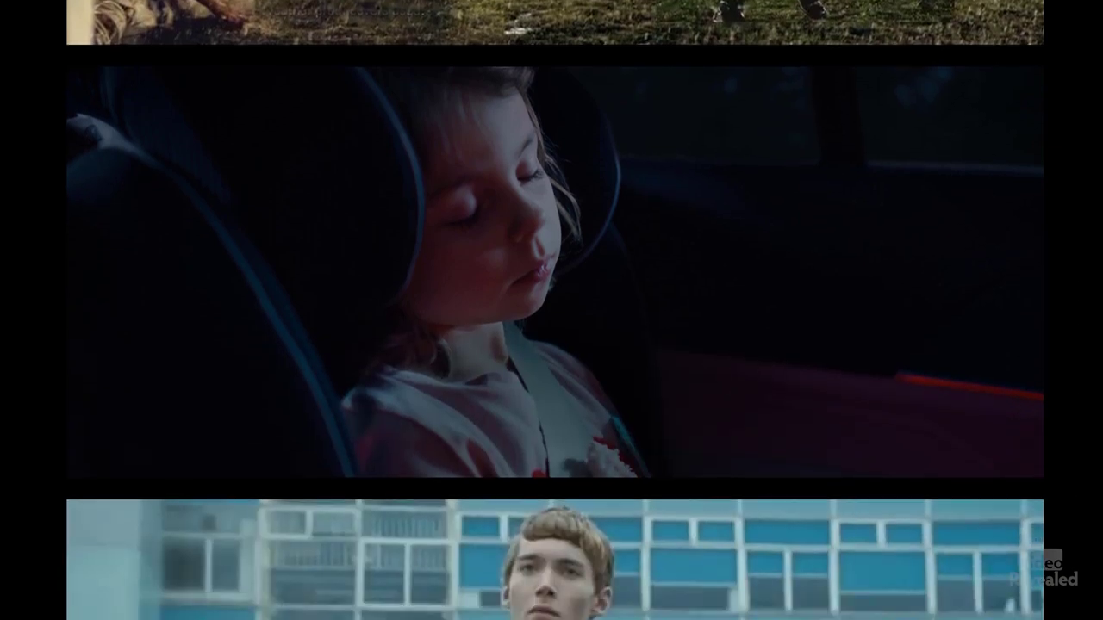
scroll(551, 344, "down", 2)
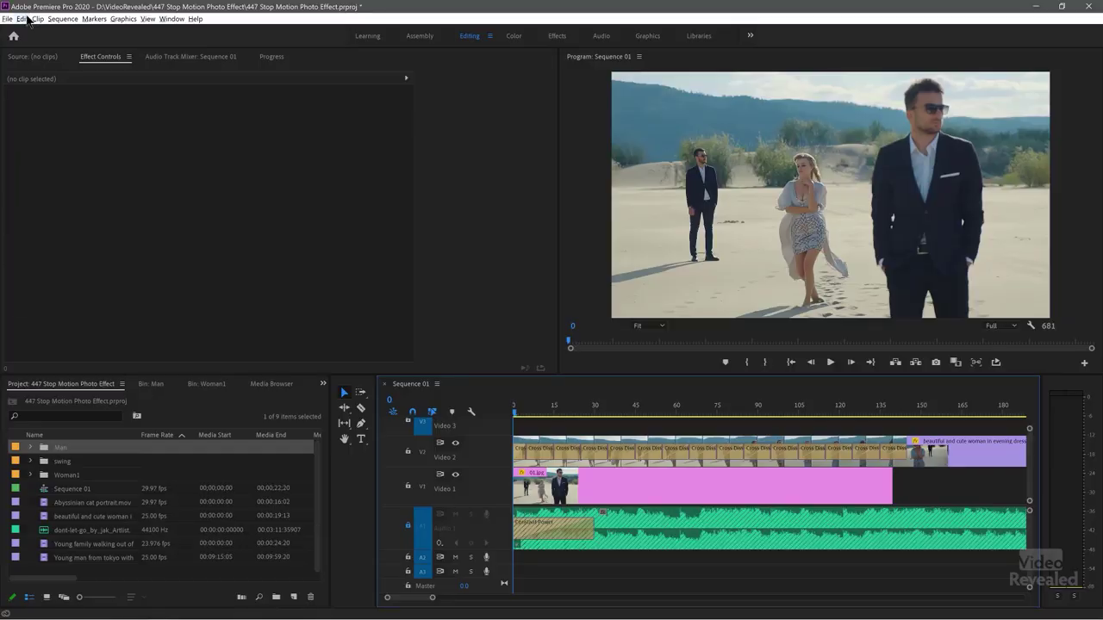
In the Timeline preferences, set the default video transition duration to 10 frames
left_click(22, 18)
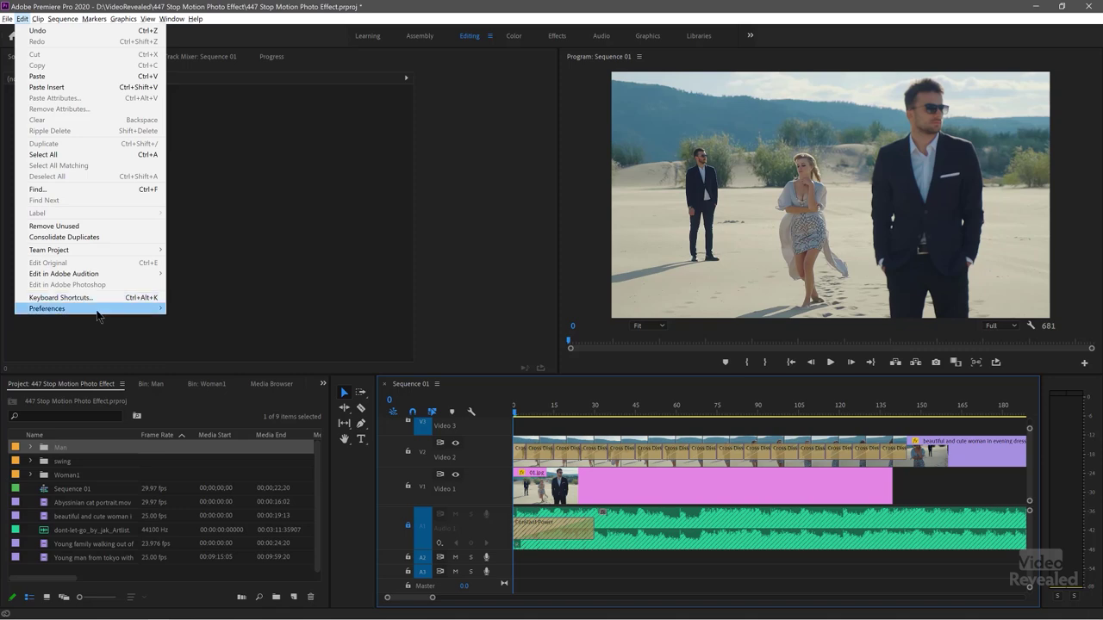
mouse_move(98, 312)
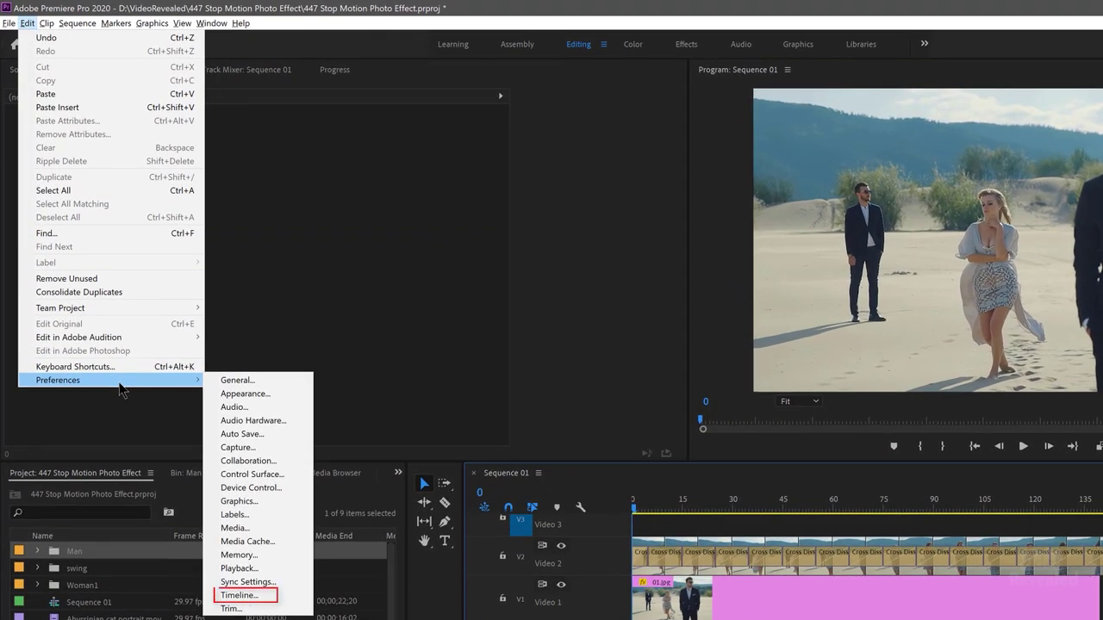
left_click(281, 596)
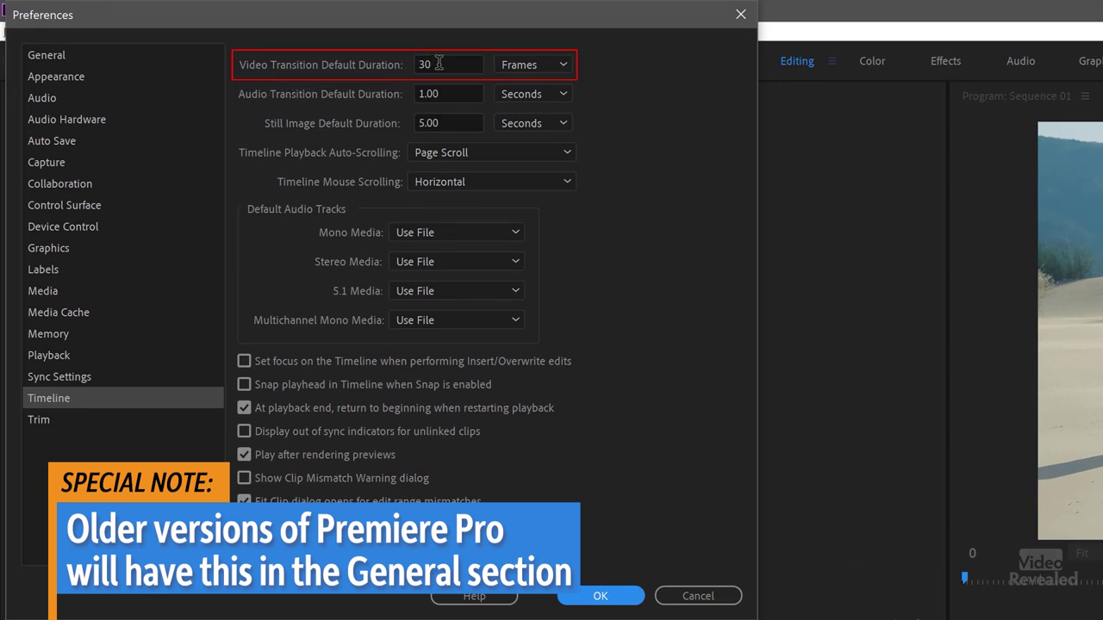
left_click_drag(438, 63, 410, 64)
type("10")
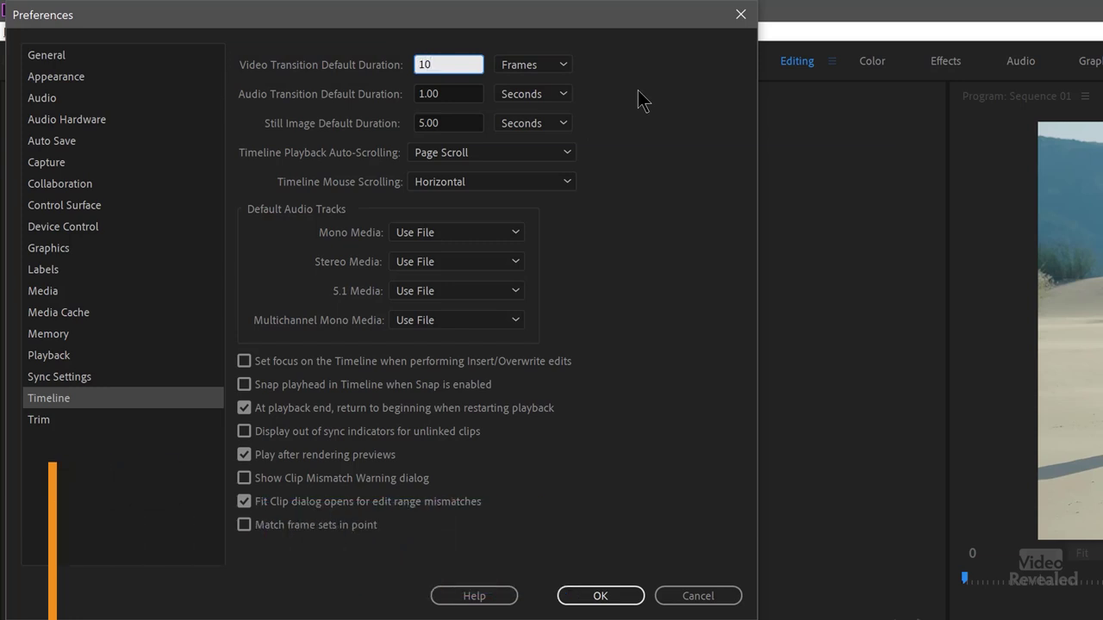
left_click(595, 163)
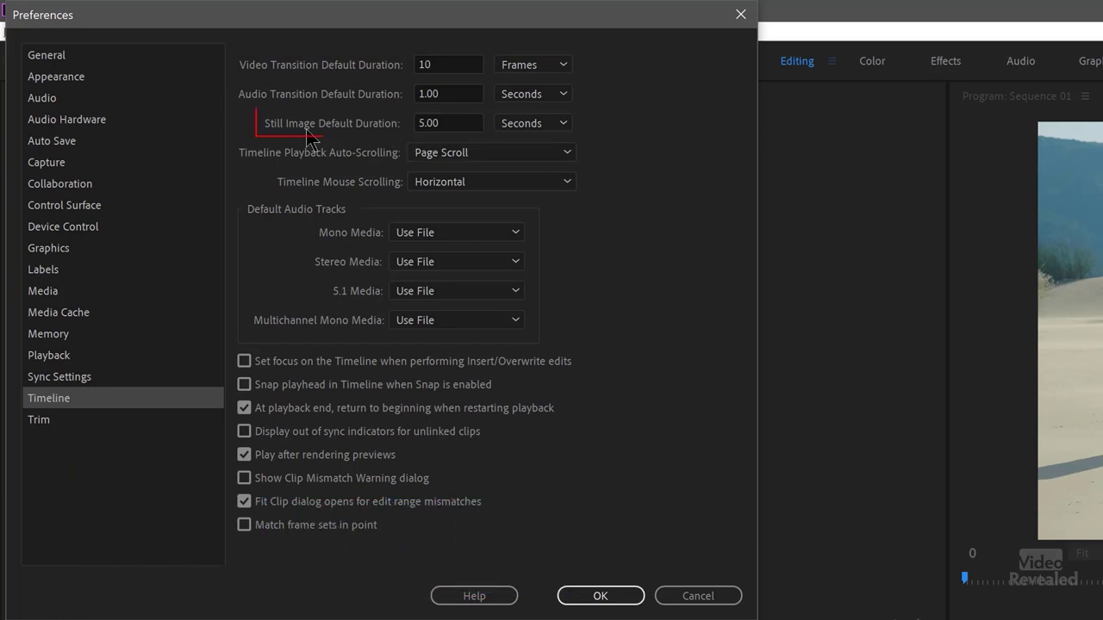
Set the still image default duration to 10 frames and accept the preferences
left_click(560, 128)
left_click(535, 142)
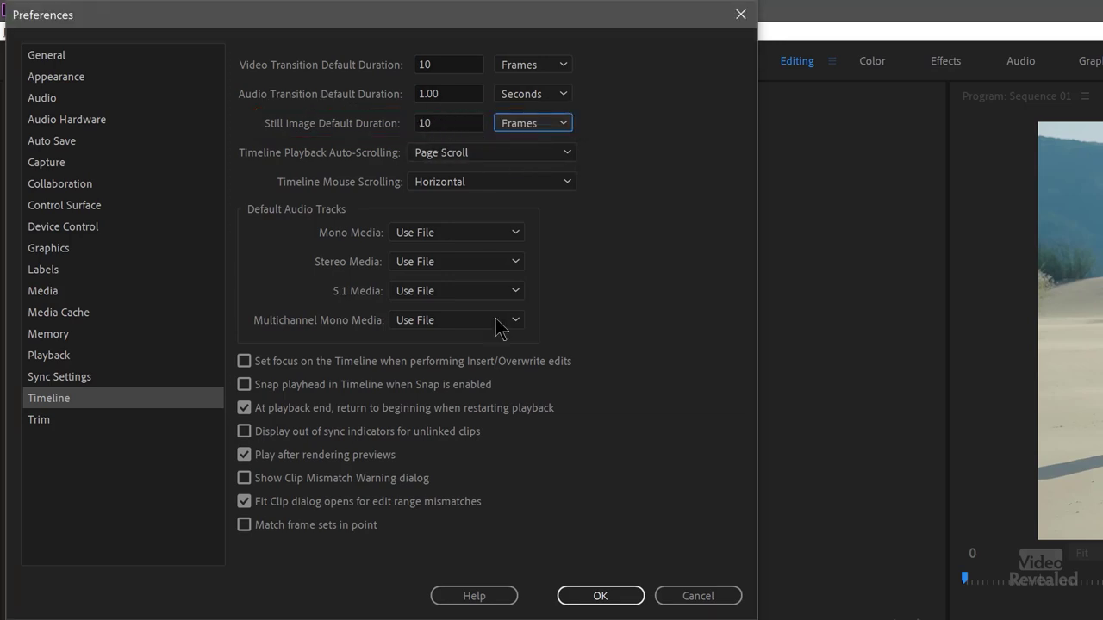
left_click(618, 594)
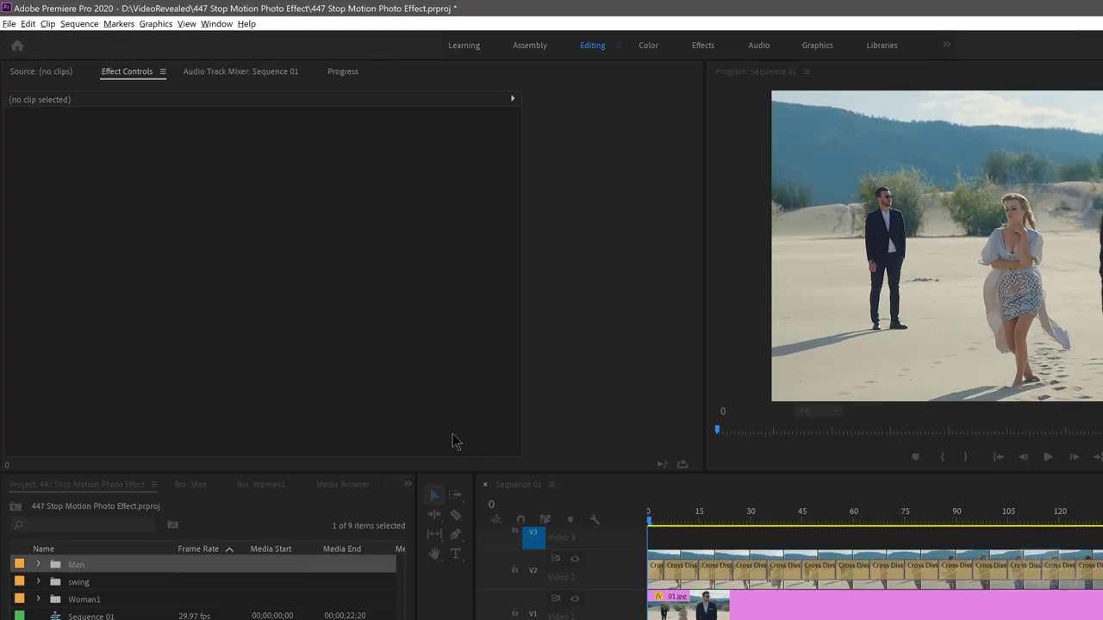
Scrub through the opening of Sequence 01 to about frame 46 to examine the photo overlay effect
key("Left")
key("Left")
key("Left")
key("Left")
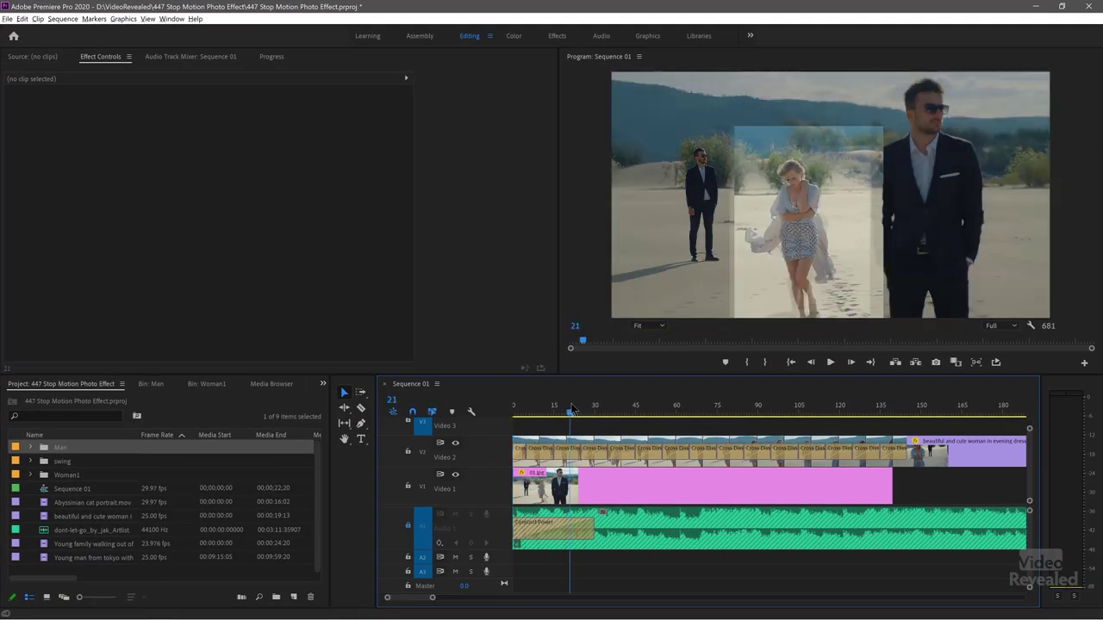
left_click_drag(569, 407, 613, 411)
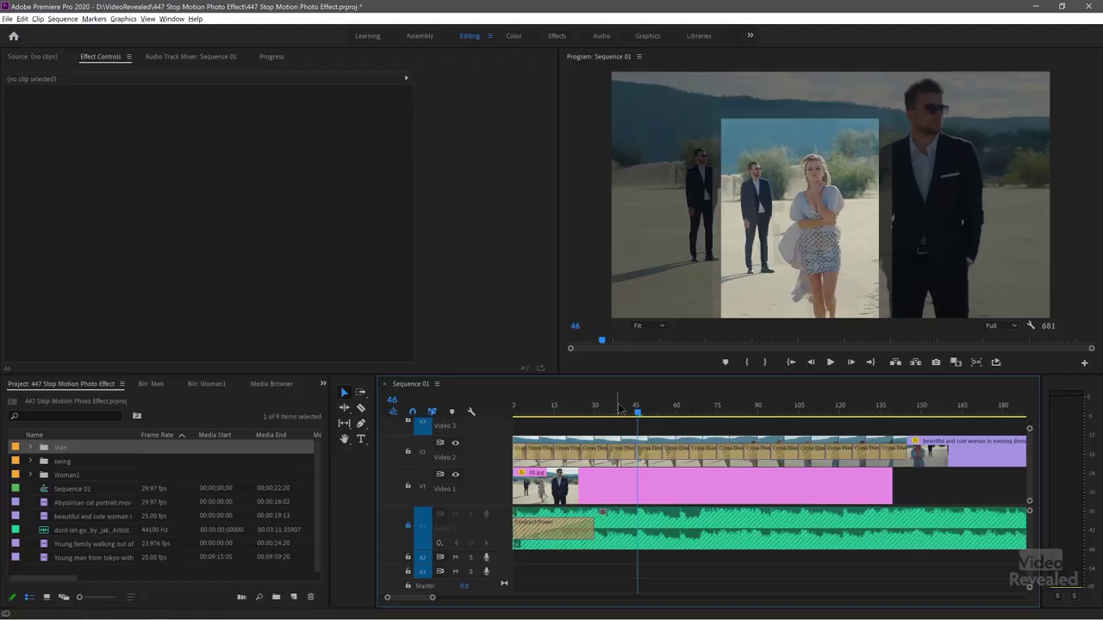
View the Video 2 track with Video 1 hidden, swap the visibility to view Video 1 alone, and scrub through its opening frames
left_click(456, 475)
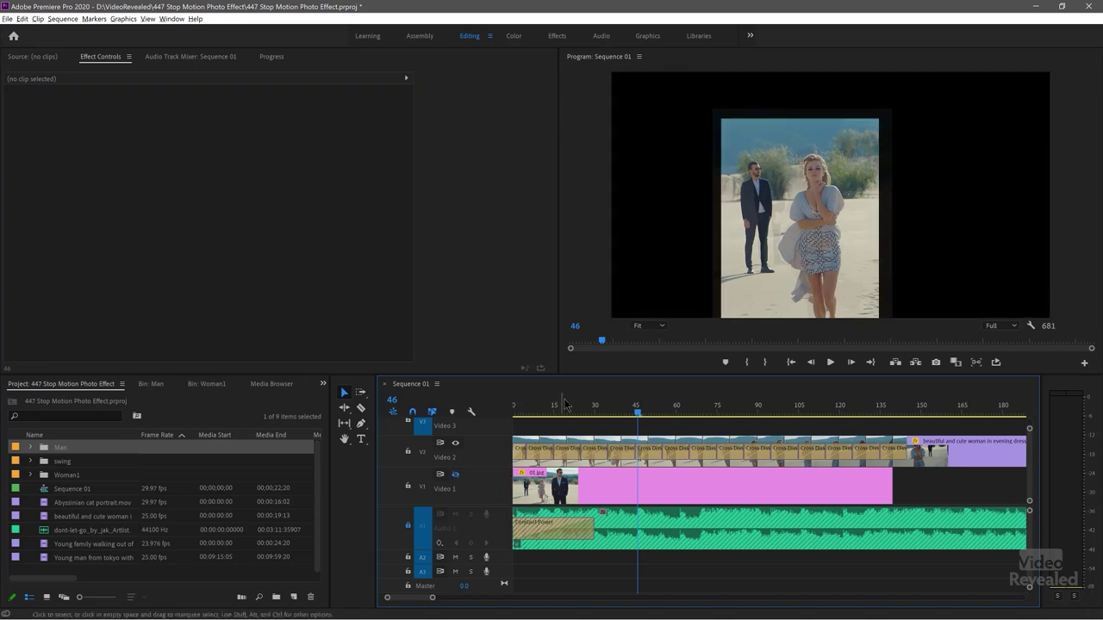
left_click(509, 410)
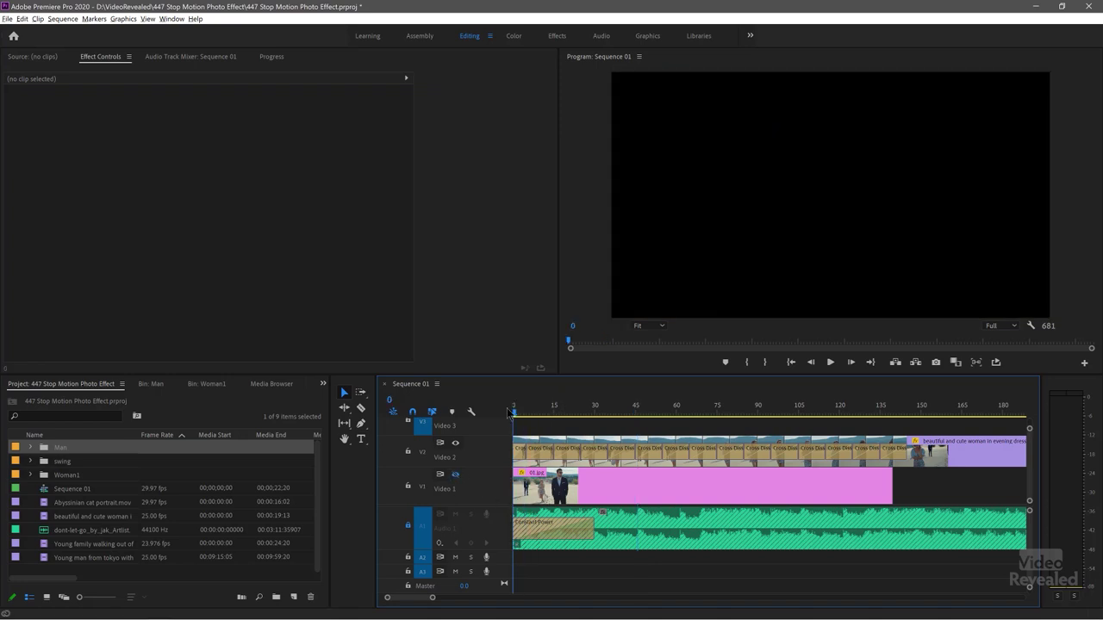
left_click(455, 444)
left_click(456, 475)
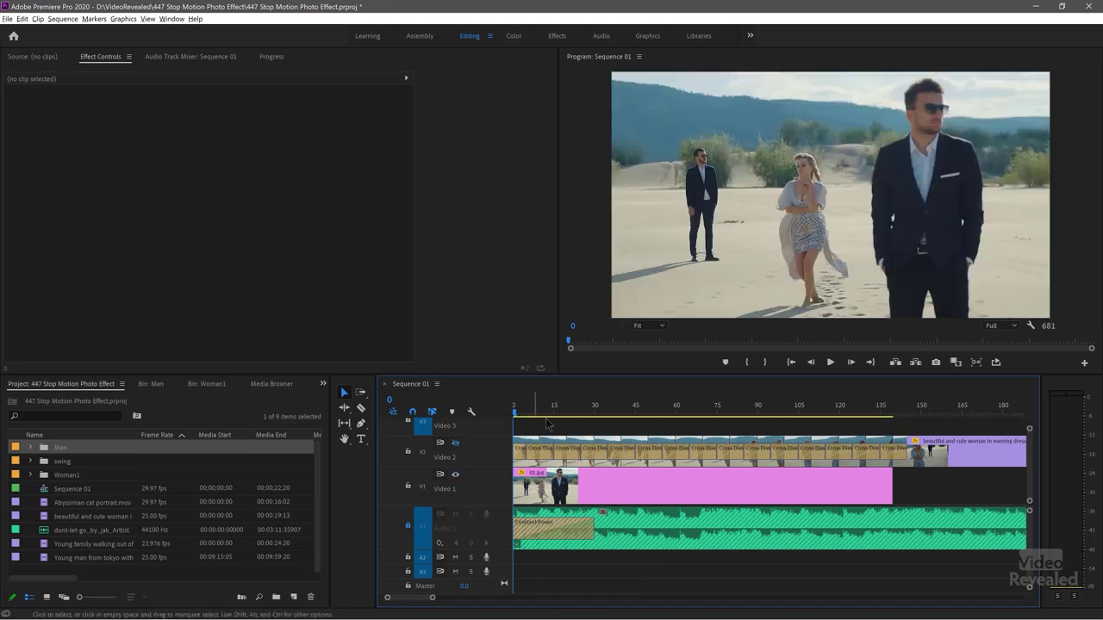
left_click_drag(555, 414, 529, 414)
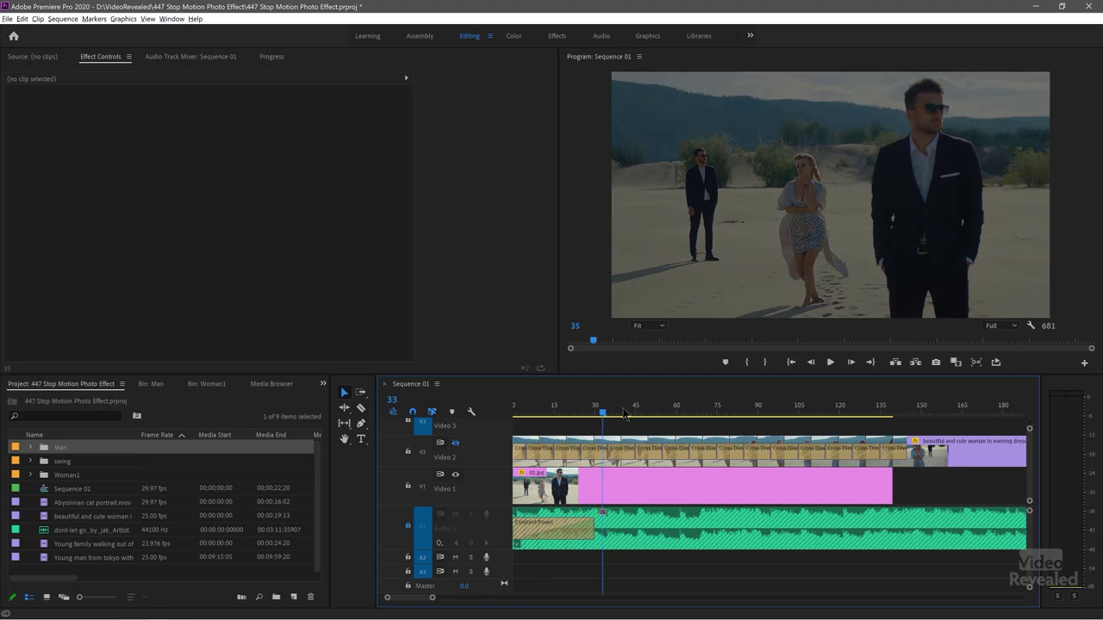
Select the 01.jpg background clip on Video 1, expand its Opacity settings and step between its opacity keyframes
left_click(569, 477)
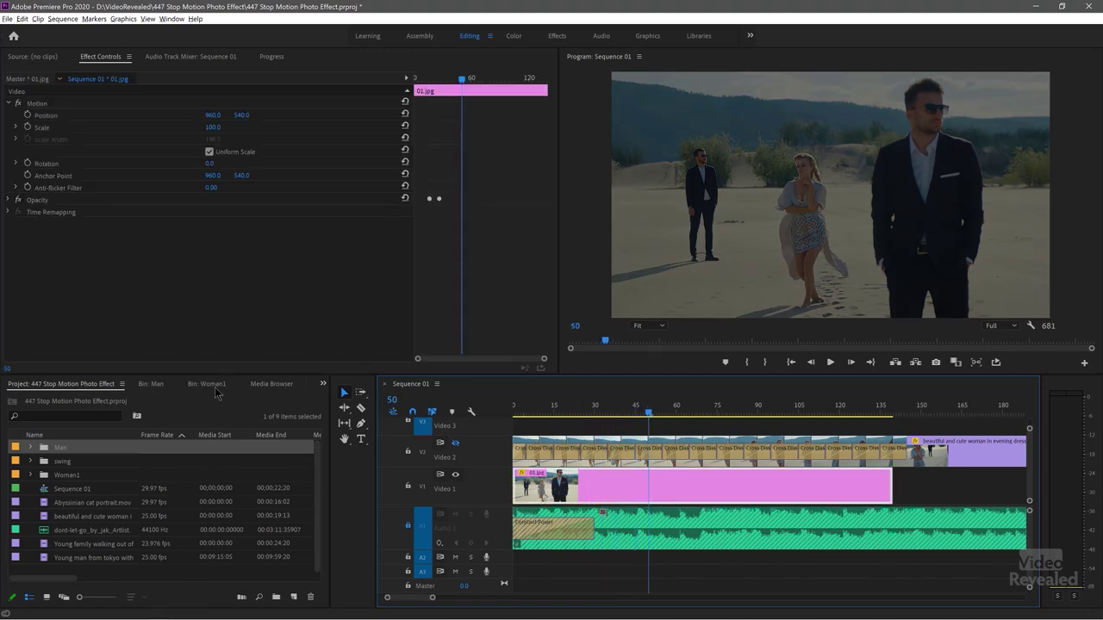
left_click(7, 201)
left_click(7, 200)
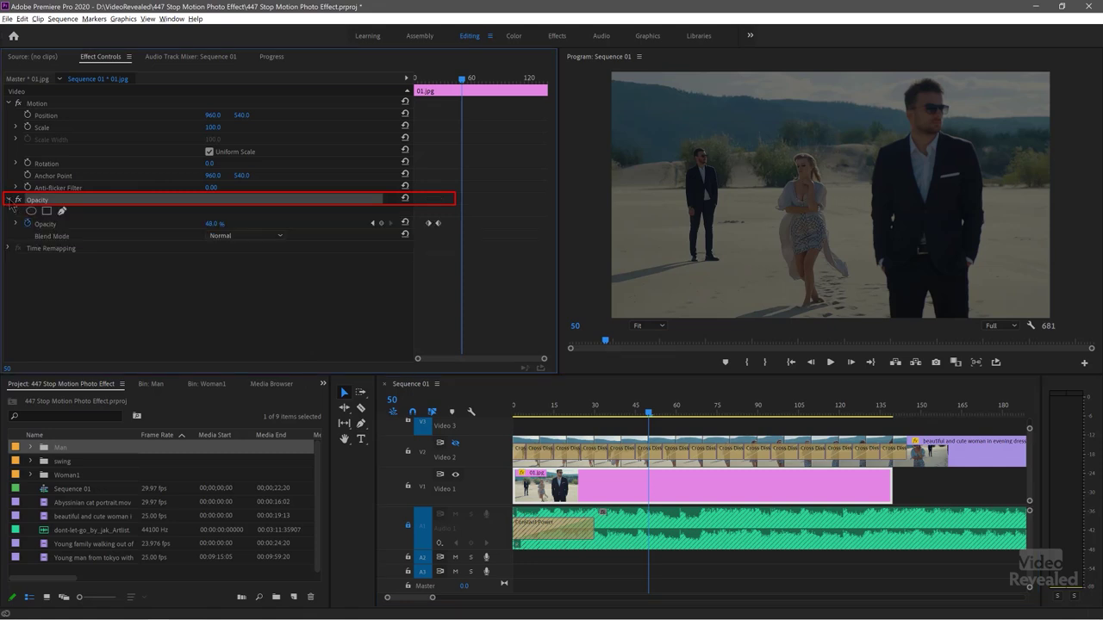
left_click(375, 224)
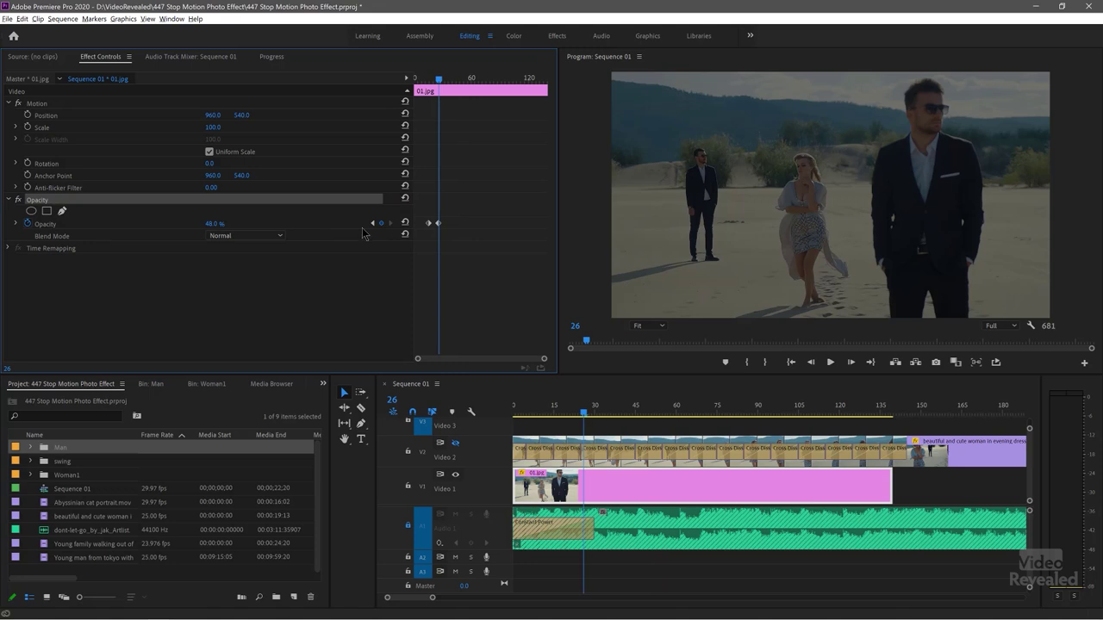
left_click(372, 224)
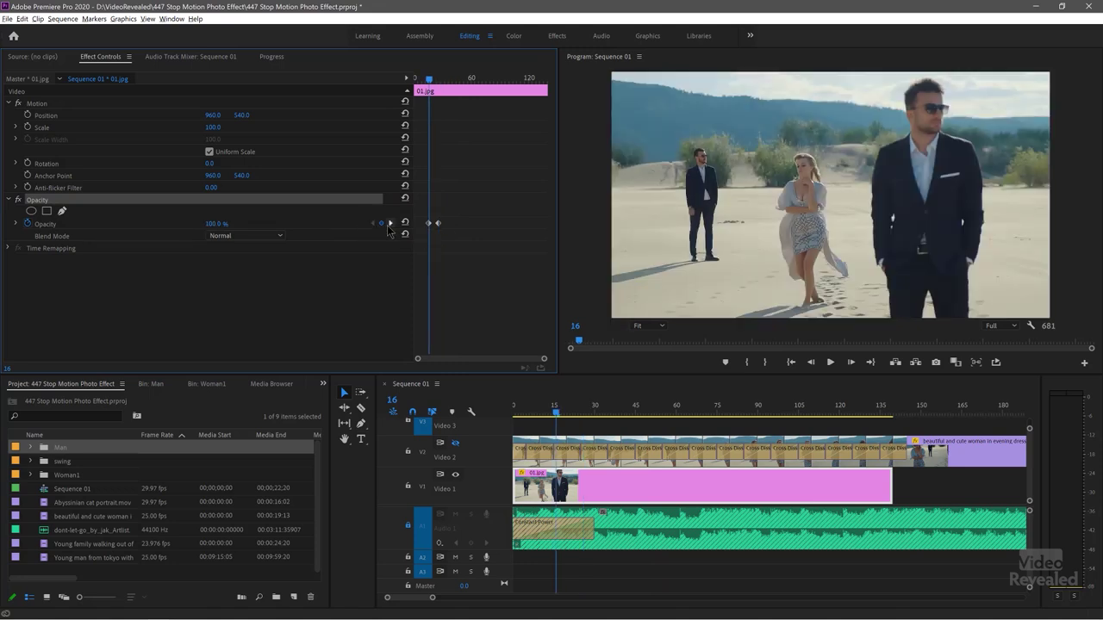
left_click(390, 224)
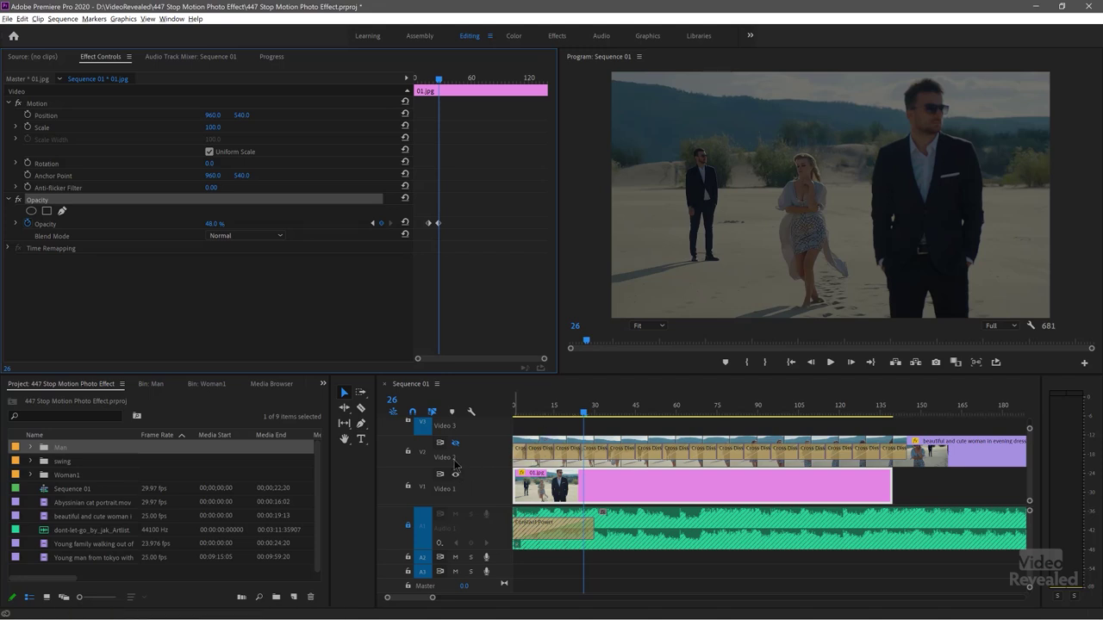
Review the combined tracks around frame 44, fit the whole sequence in view and place the playhead past its end at frame 712
left_click_drag(556, 412, 633, 413)
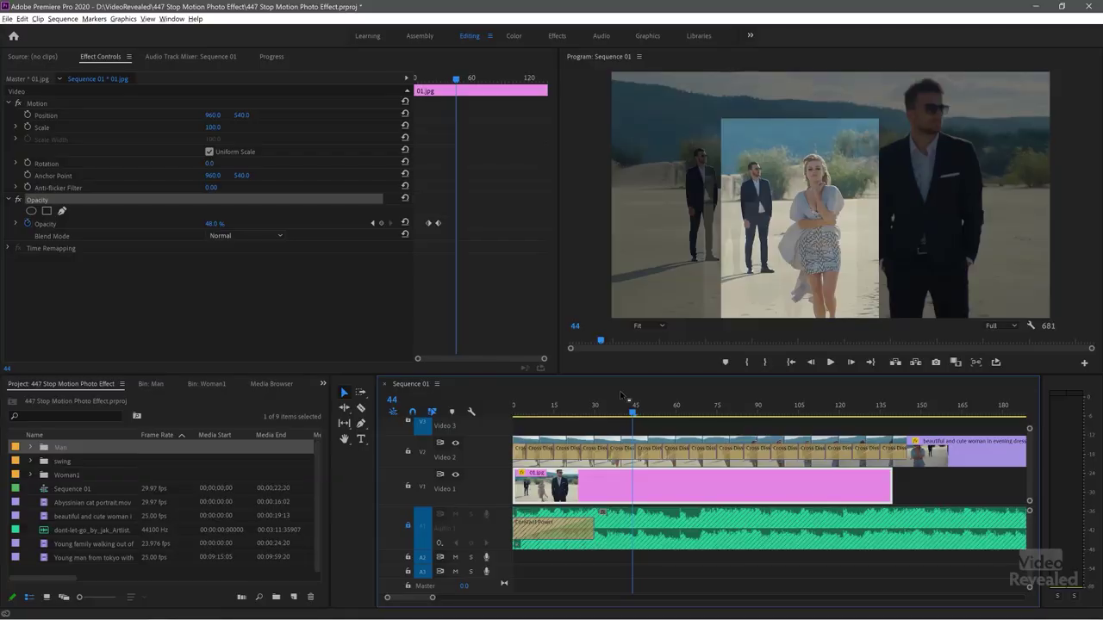
key("backslash")
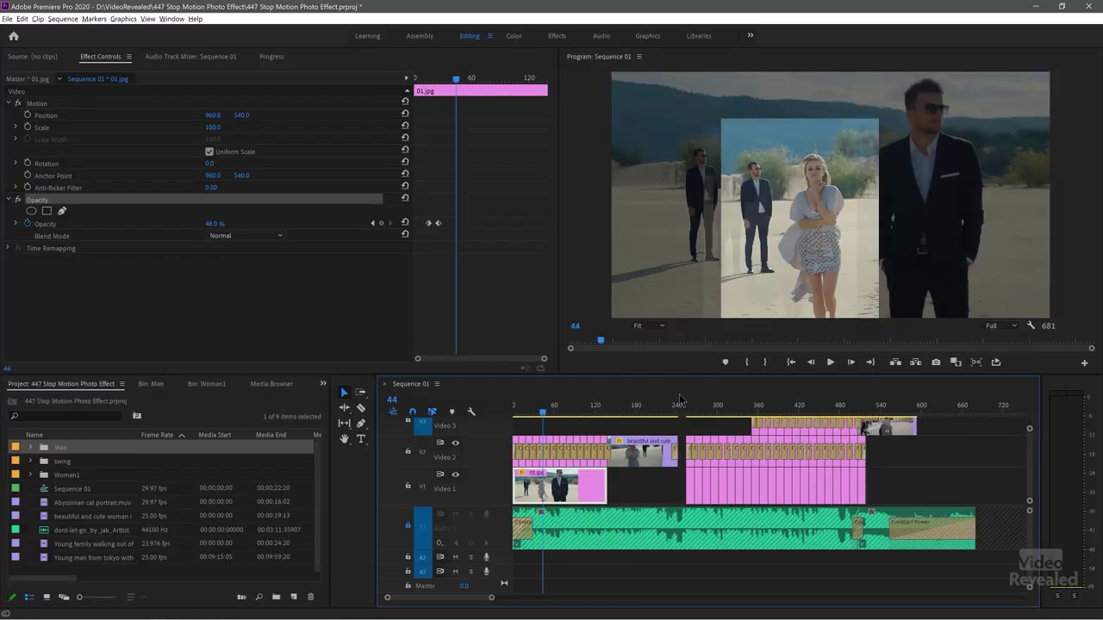
left_click(995, 407)
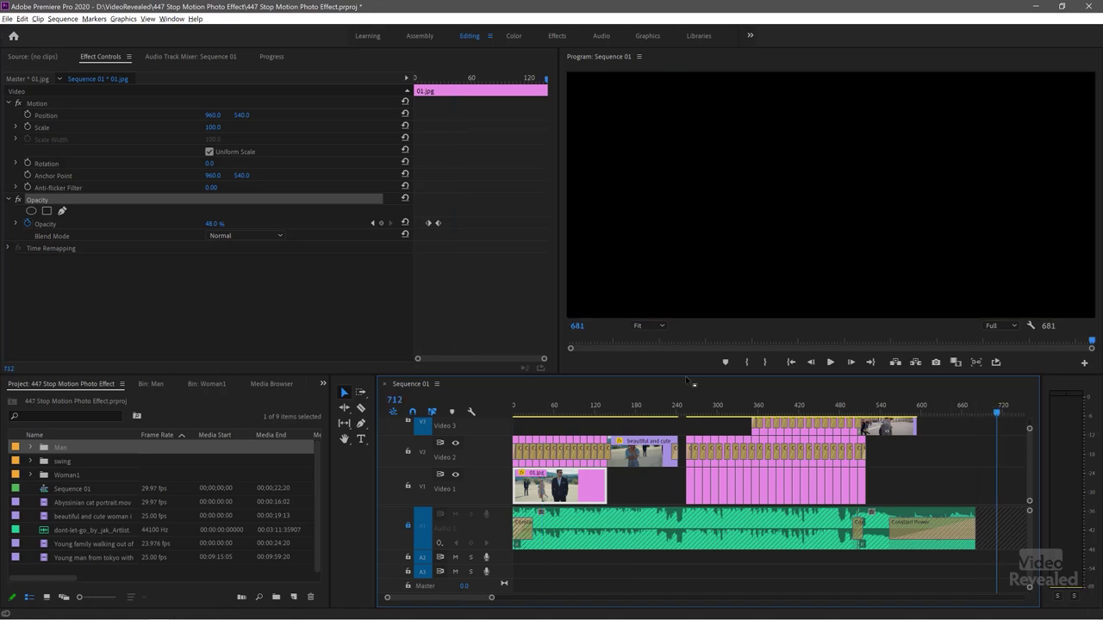
Open the "beautiful and cute woman" clip in the Source monitor and move its playhead to the first frame, 00:00:00:00
double_click(43, 517)
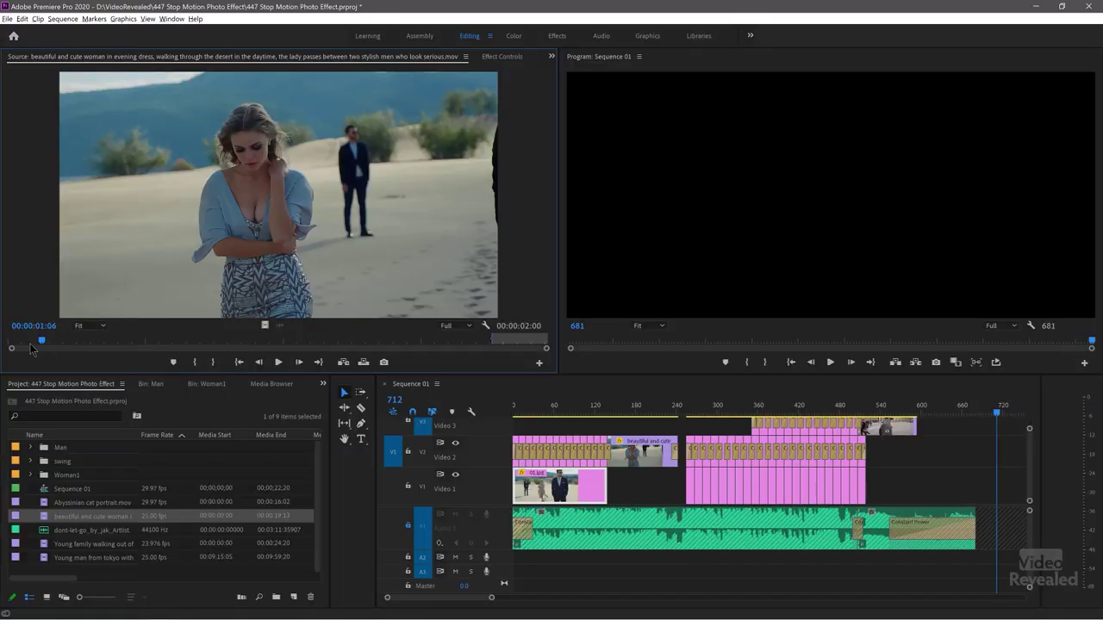
mouse_move(31, 348)
left_mouse_down()
mouse_move(17, 348)
mouse_move(31, 348)
left_mouse_up()
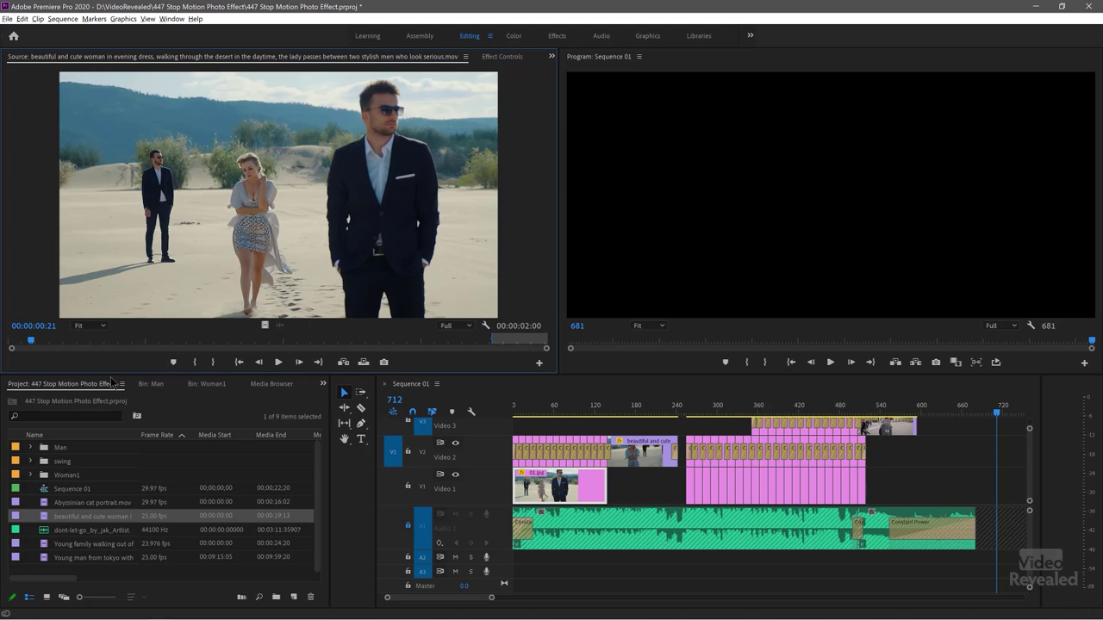
left_click_drag(33, 344, 12, 345)
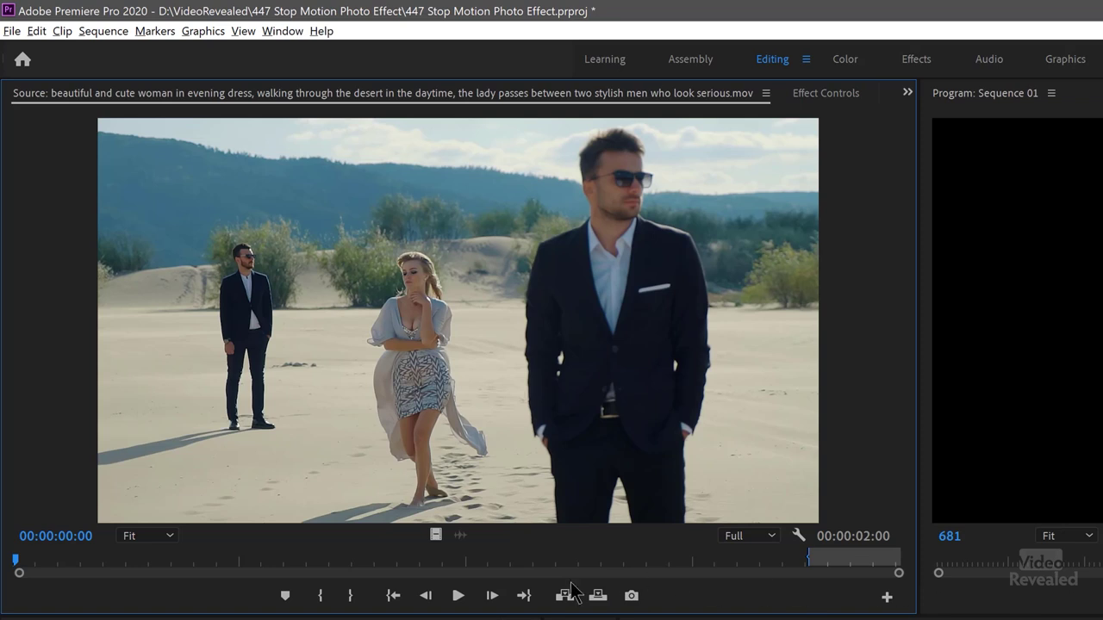
Fill in a frame export named 01 in JPEG format for the clip's first frame, and dismiss it
left_click(631, 596)
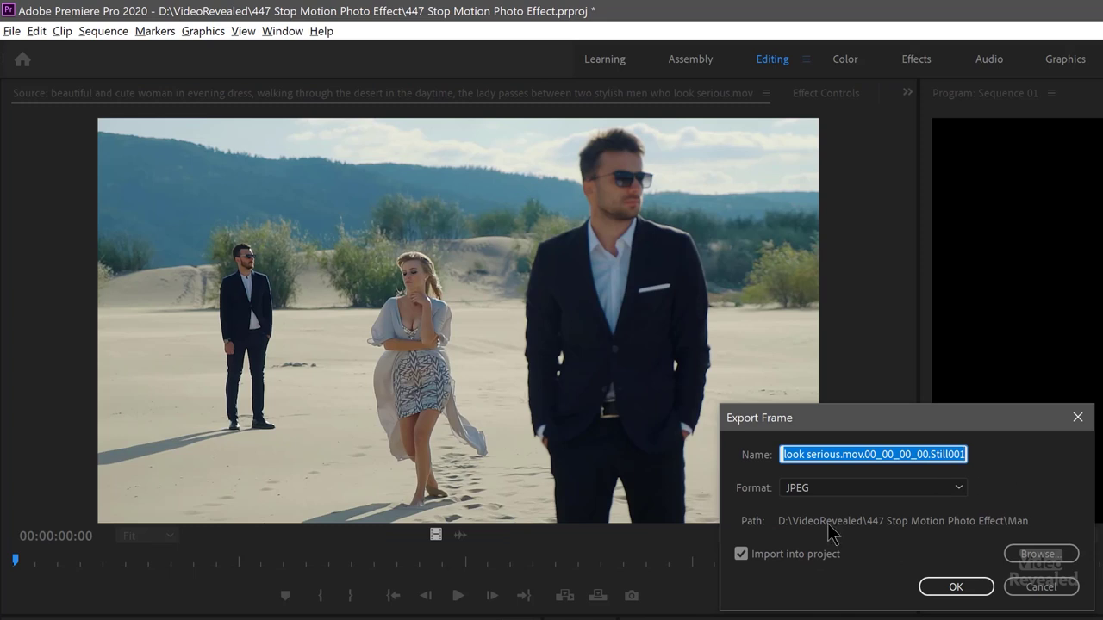
type("01")
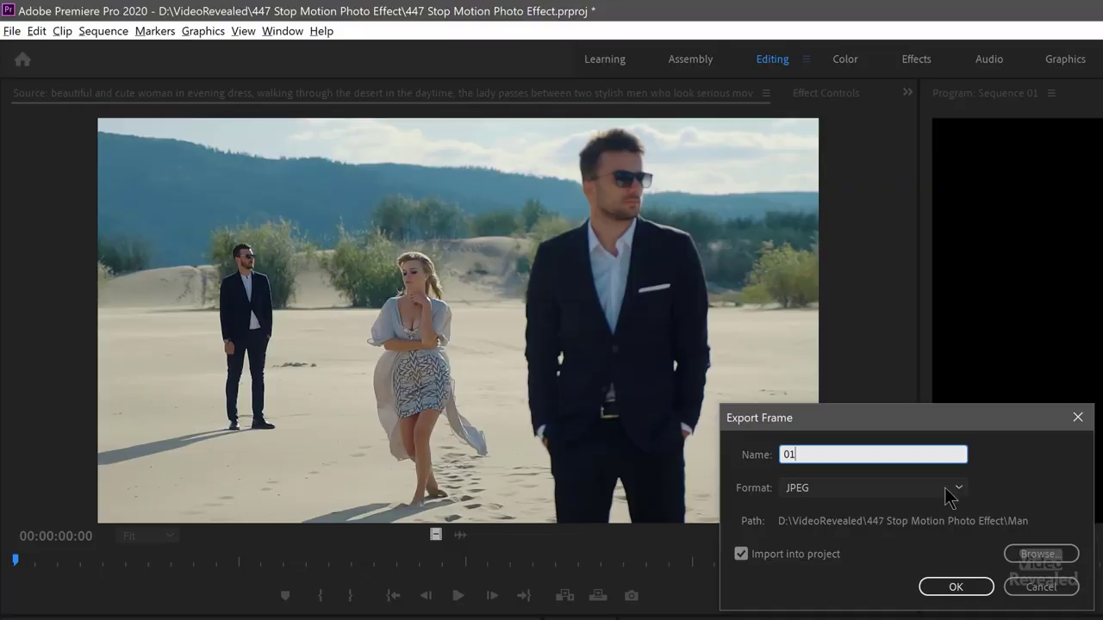
left_click(948, 488)
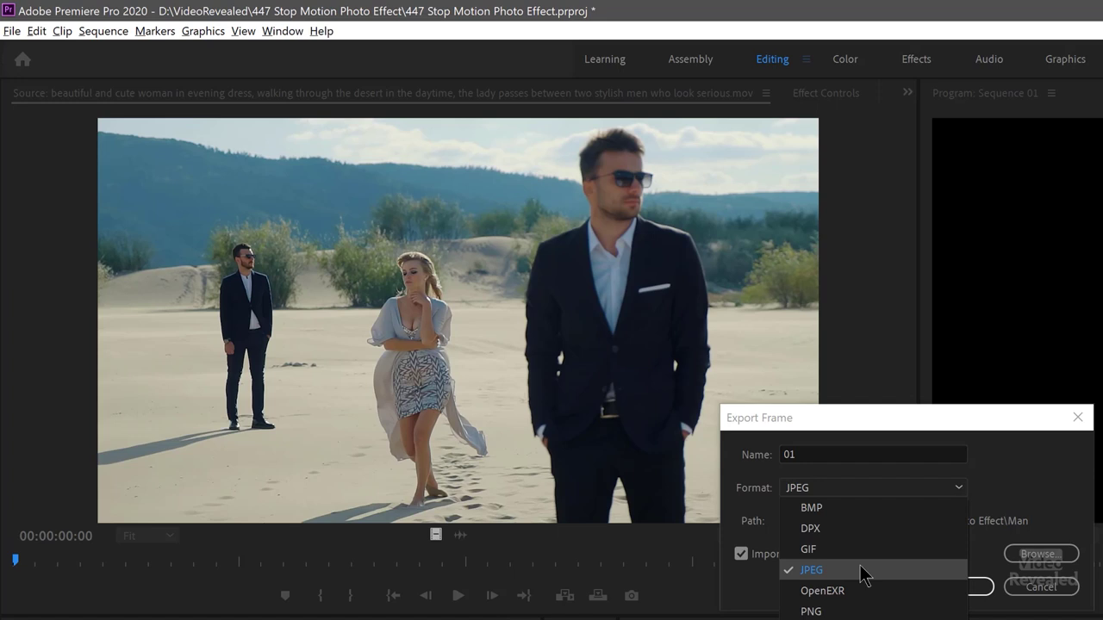
left_click(1050, 469)
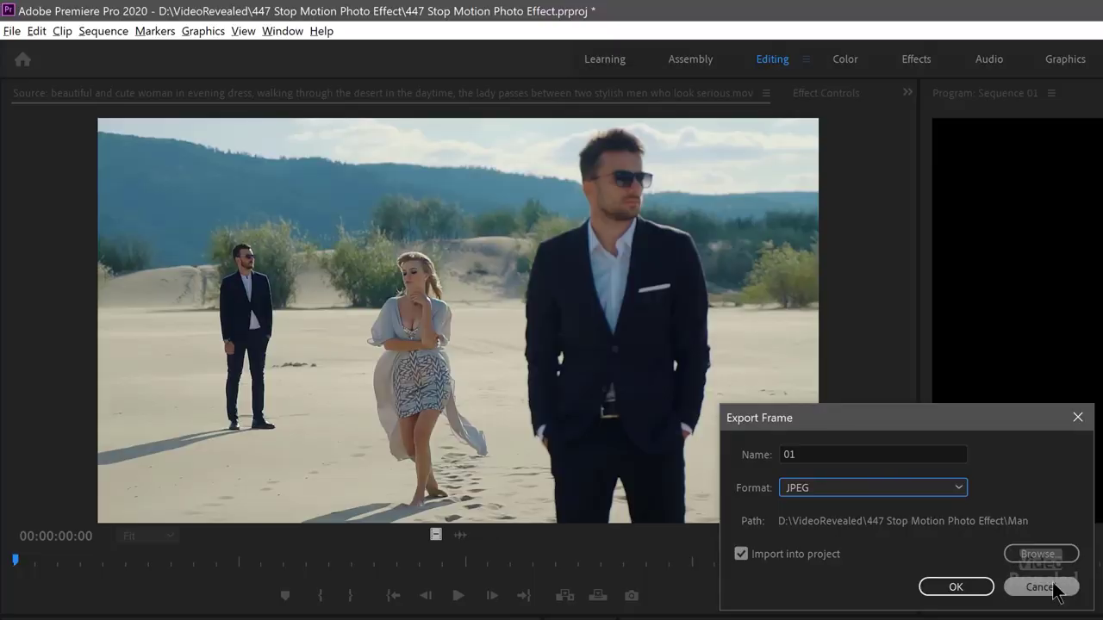
left_click(1019, 583)
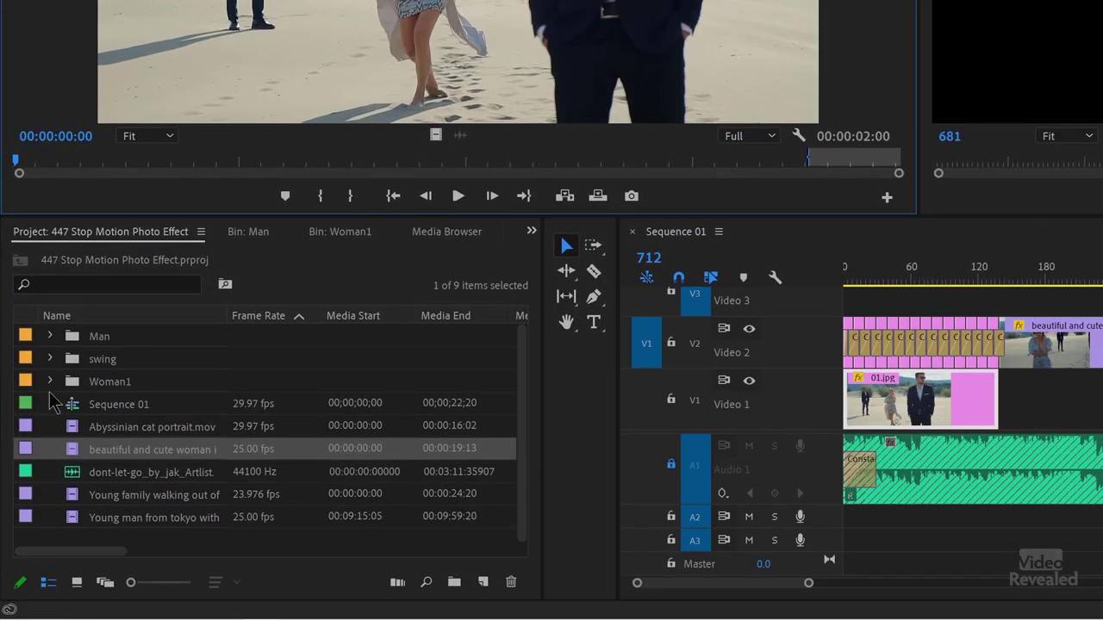
Open the Woman1 bin, review and select its stills 01.jpg through 14.jpg, and collapse the bin again
left_click(50, 381)
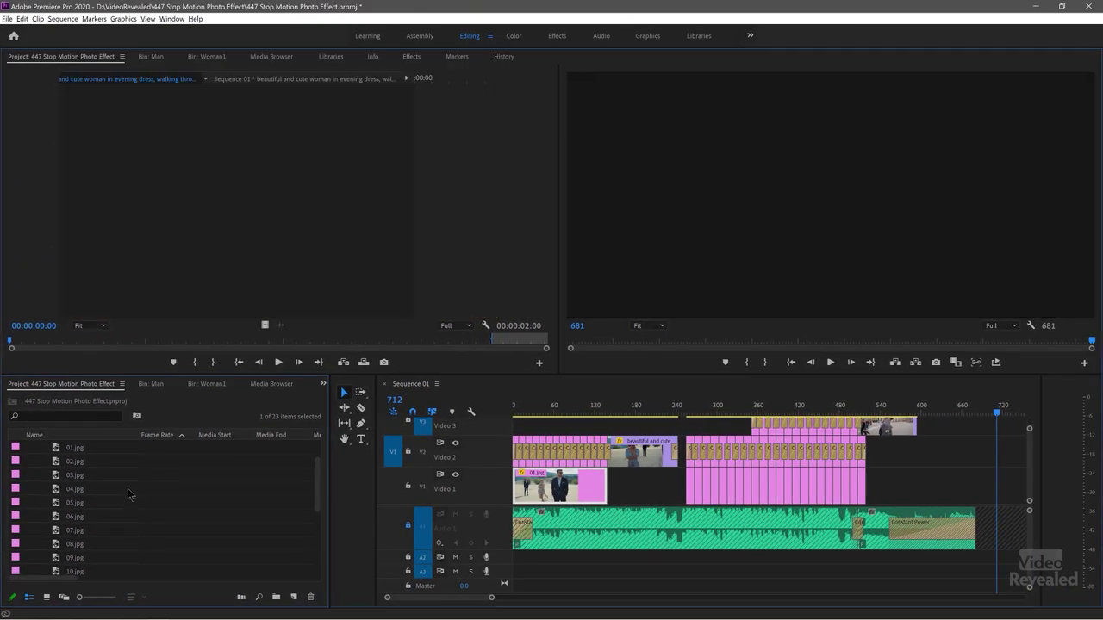
key("grave")
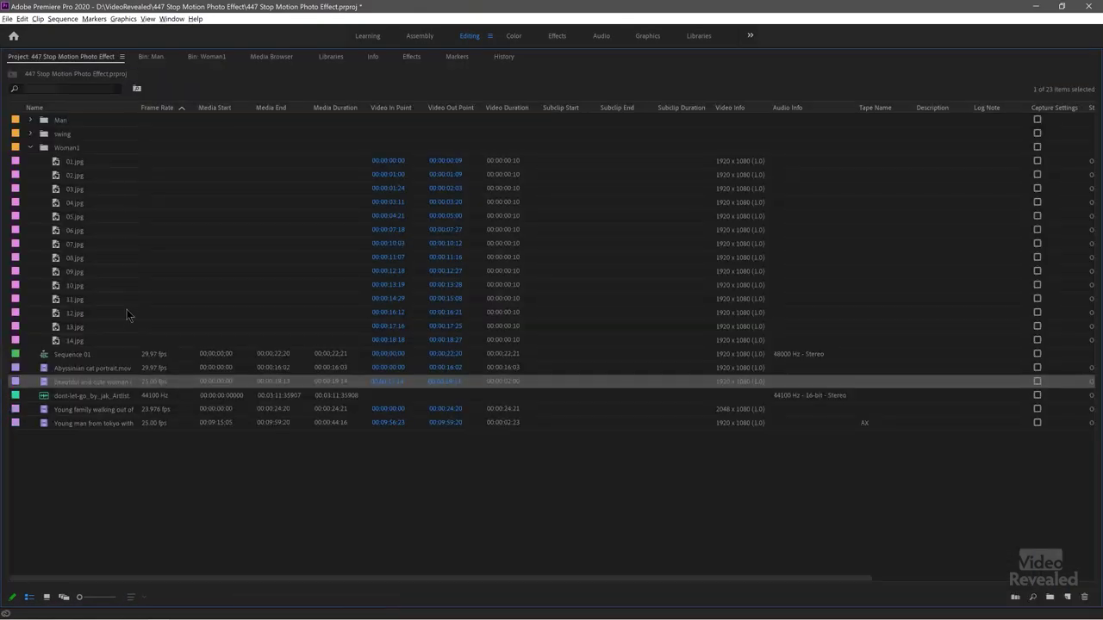
left_click(94, 166)
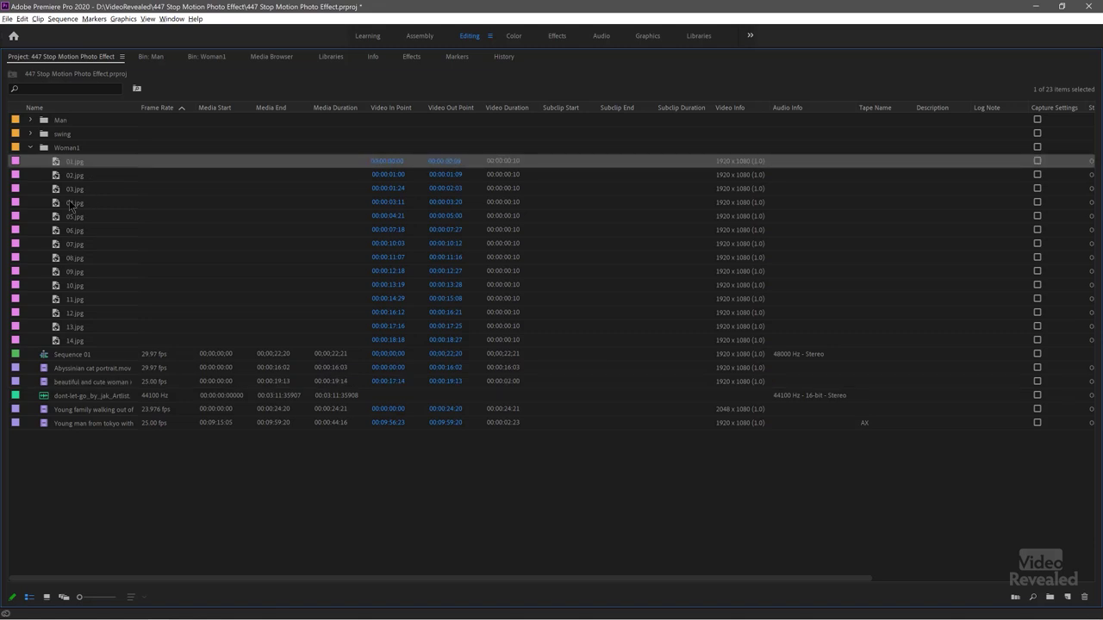
left_click(58, 343, "shift")
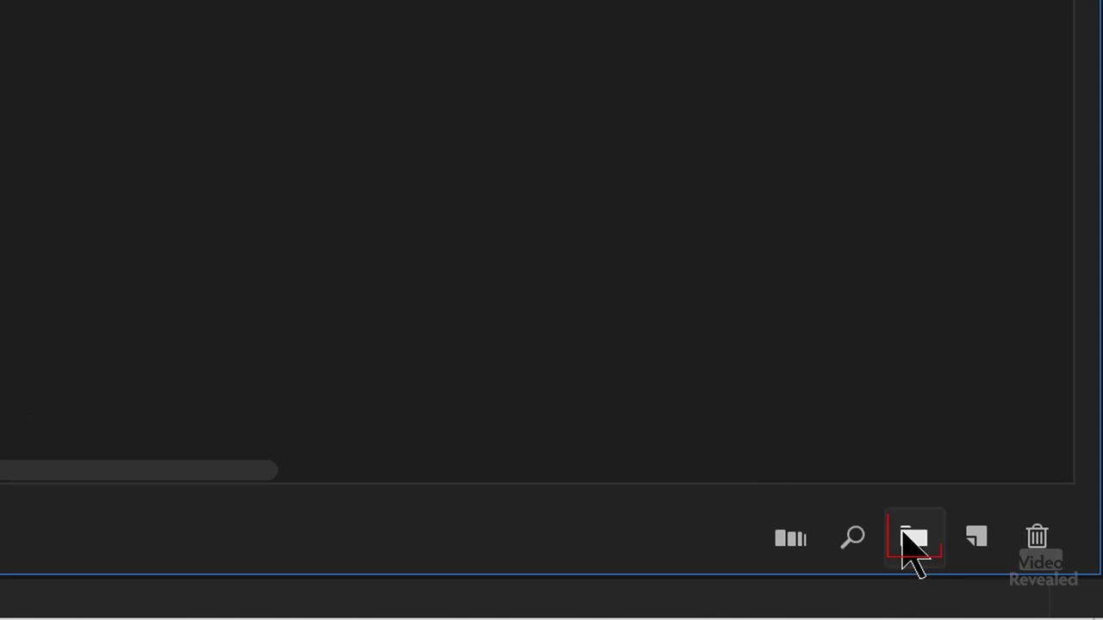
left_click(915, 538)
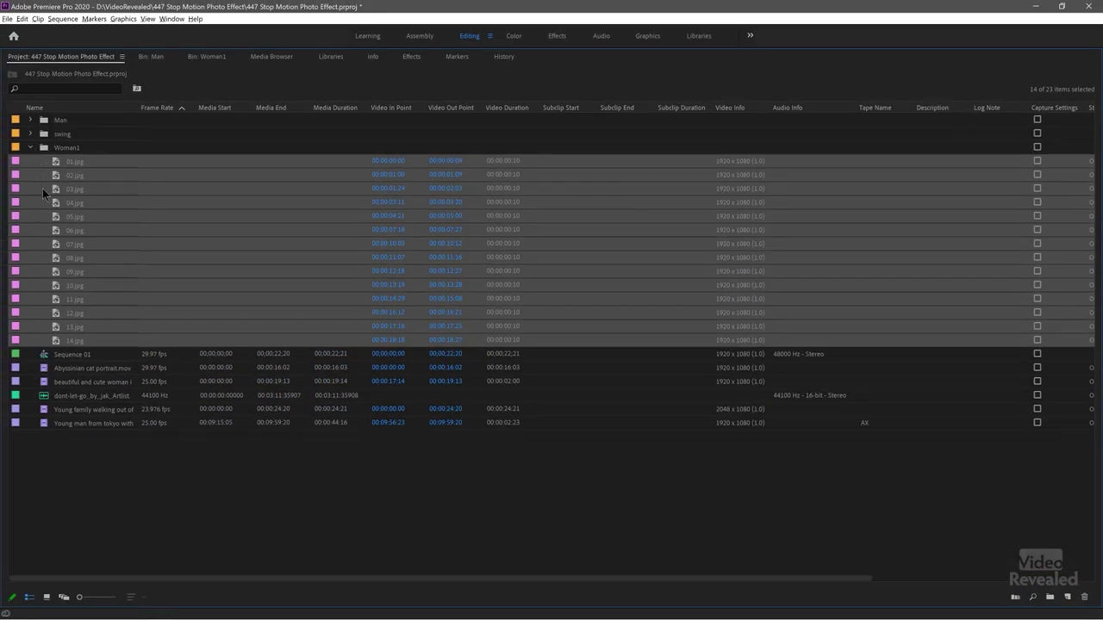
key("grave")
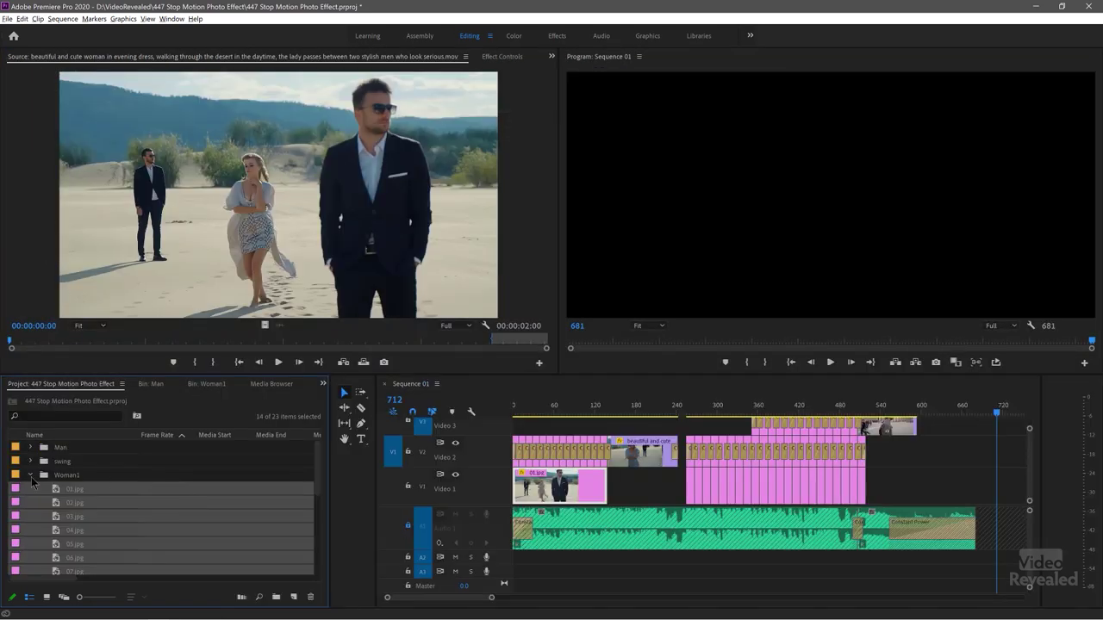
left_click(31, 476)
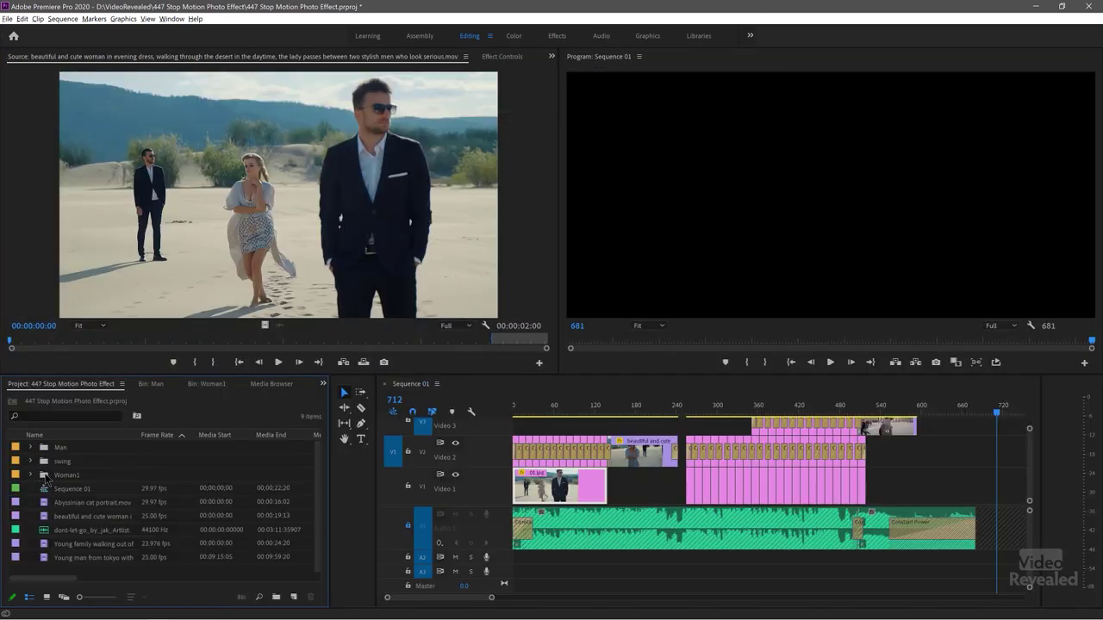
Place all the stills from the Woman1 bin on Video 2, starting at frame 712
left_click(45, 476)
left_click_drag(862, 452, 1025, 453)
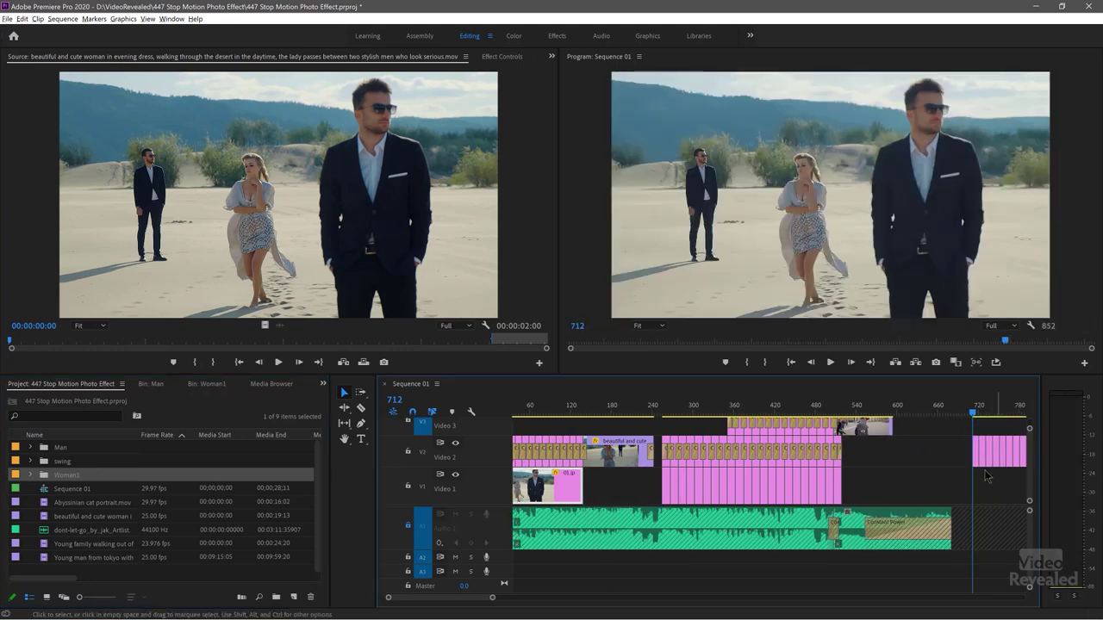
scroll(849, 399, "down", 5)
Review the newly placed stills on Video 2 by moving the playhead through them, ending at frame 724
left_click(849, 401)
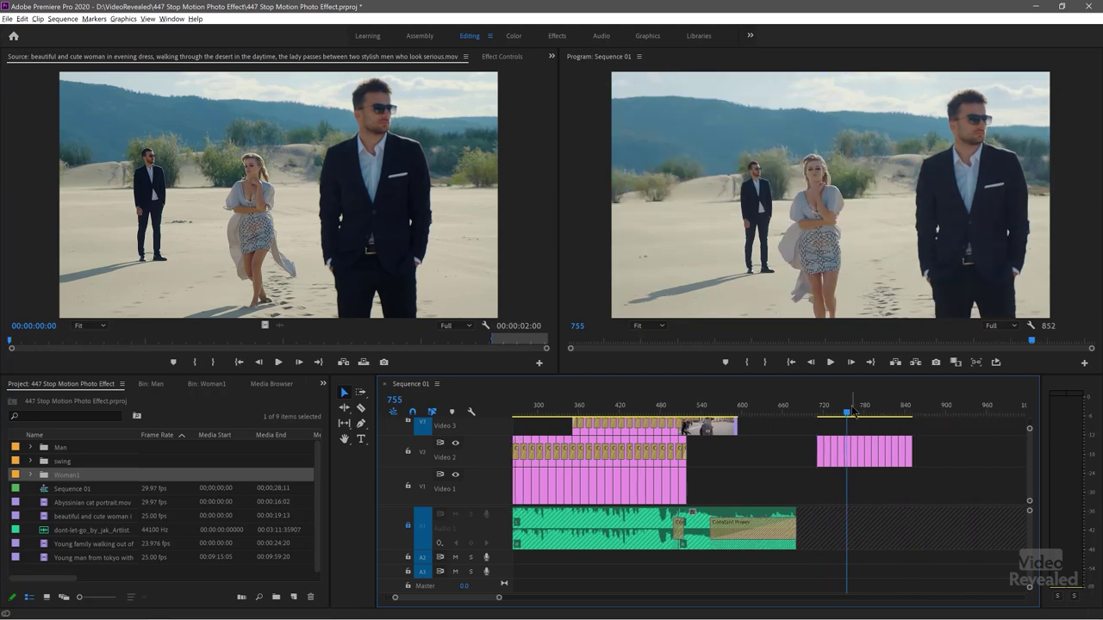
key("=")
key("=")
scroll(838, 416, "down", 3)
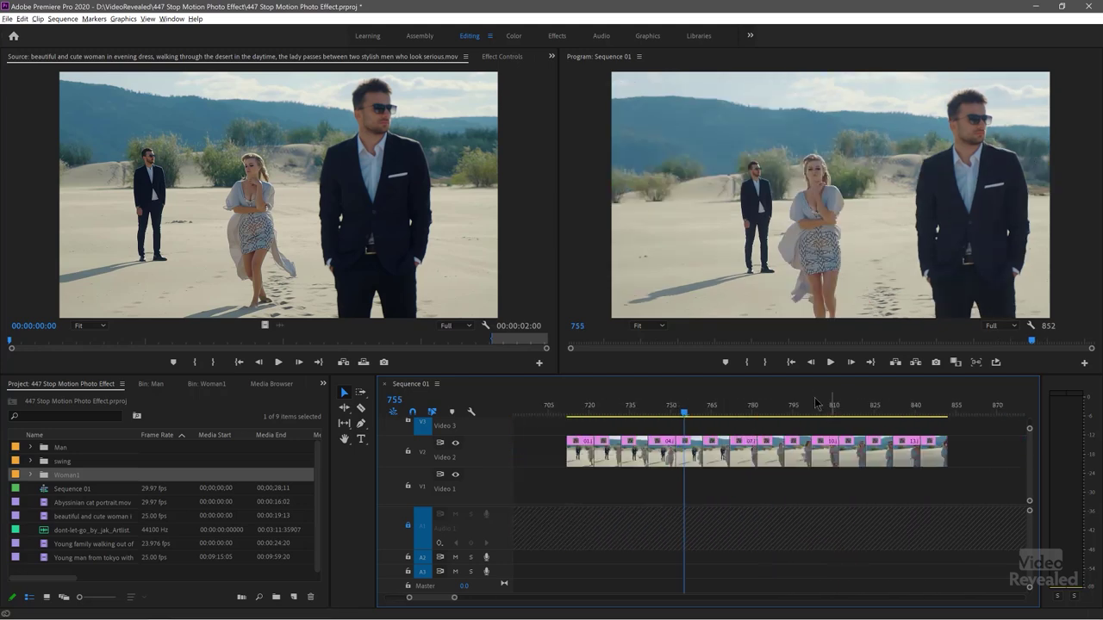
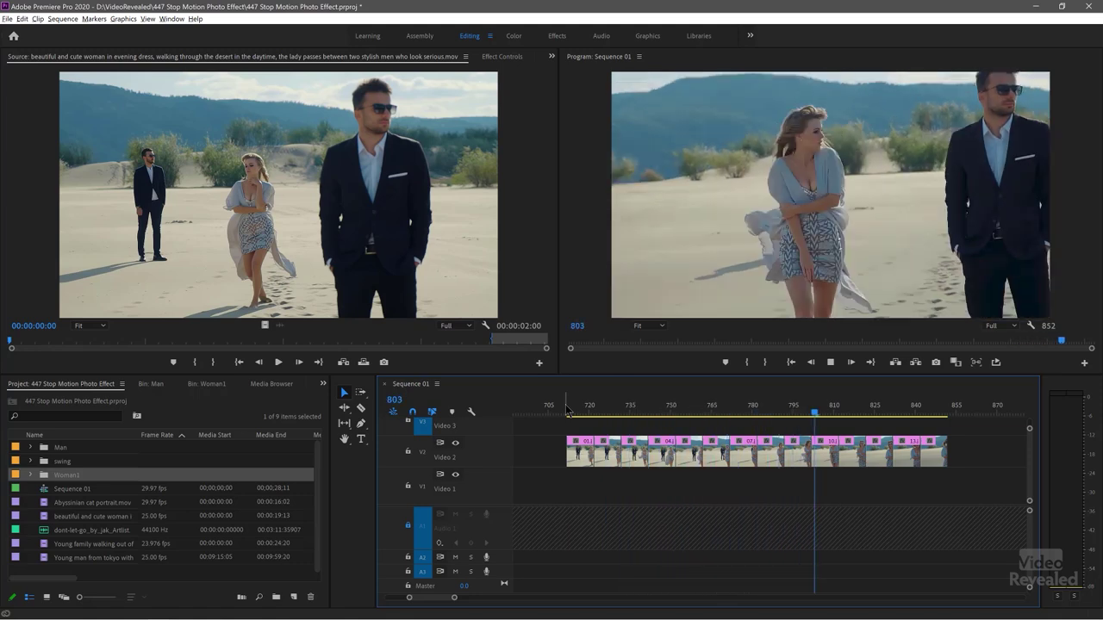
left_click(607, 410)
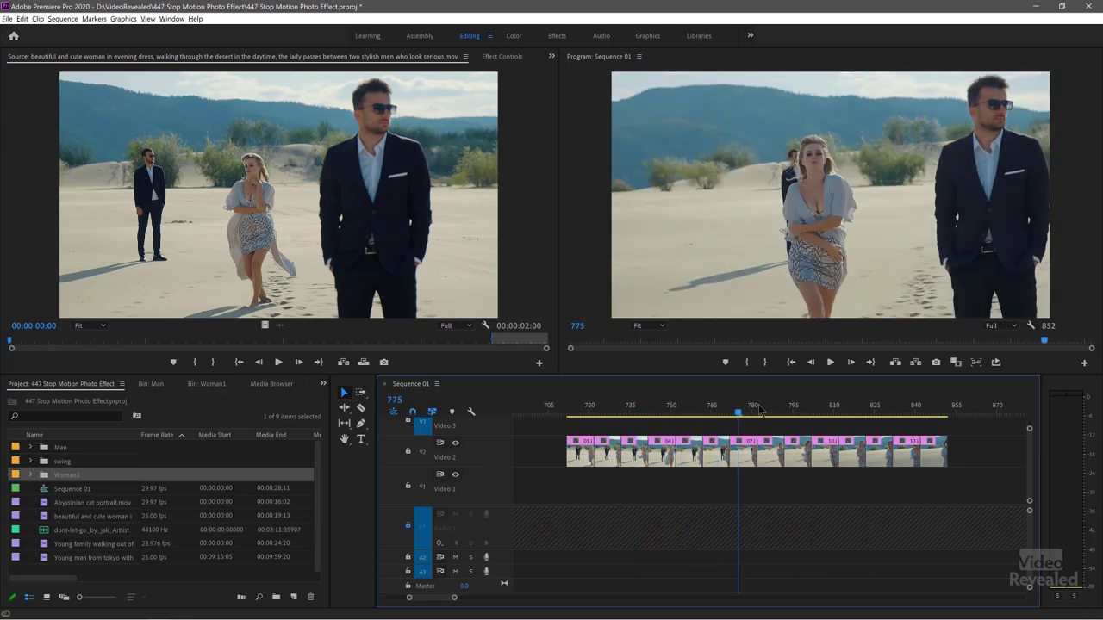
left_click_drag(843, 415, 600, 419)
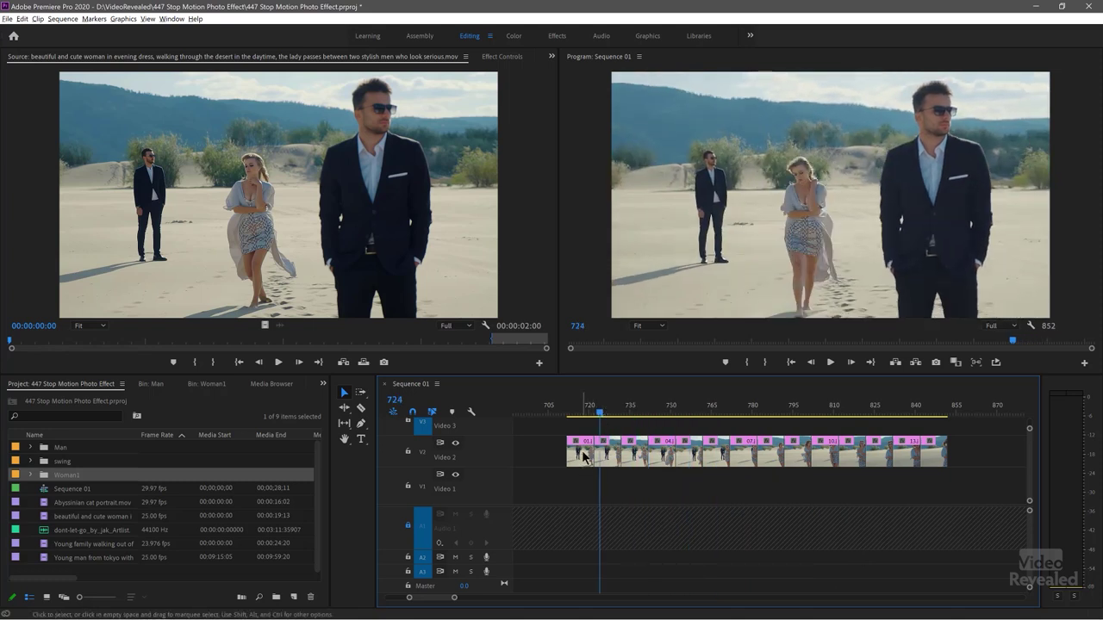
Duplicate the 01.jpg still onto Video 1, stretch it beneath all the Video 2 stills, and place the playhead at frame 727
left_click_drag(584, 466, 948, 499)
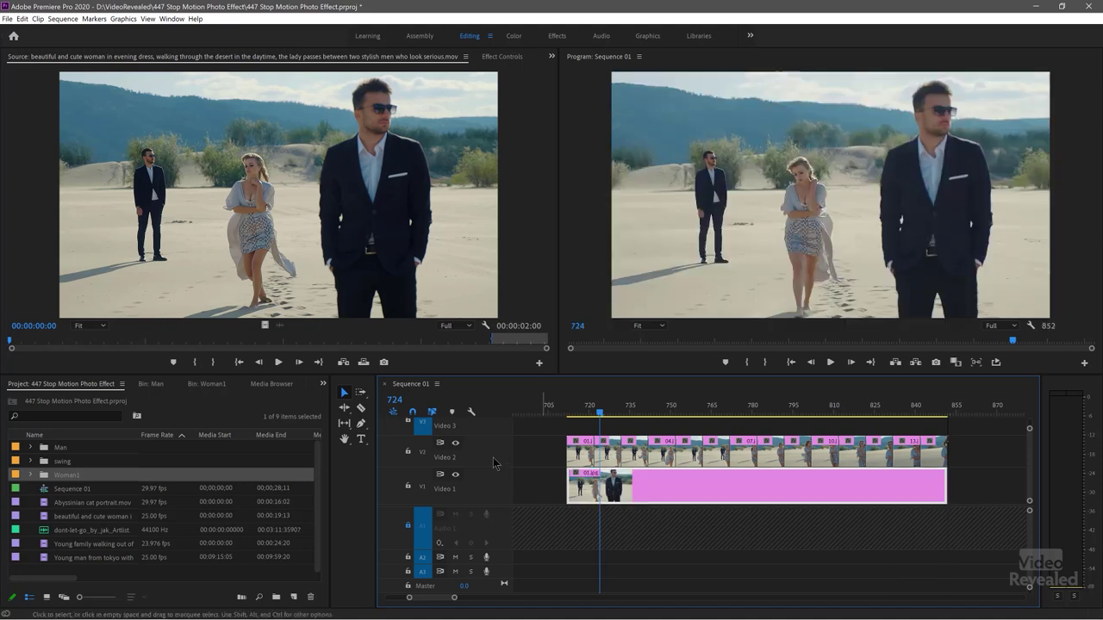
left_click_drag(716, 408, 762, 408)
left_click_drag(607, 410, 600, 410)
left_click(455, 443)
left_click_drag(600, 416, 608, 411)
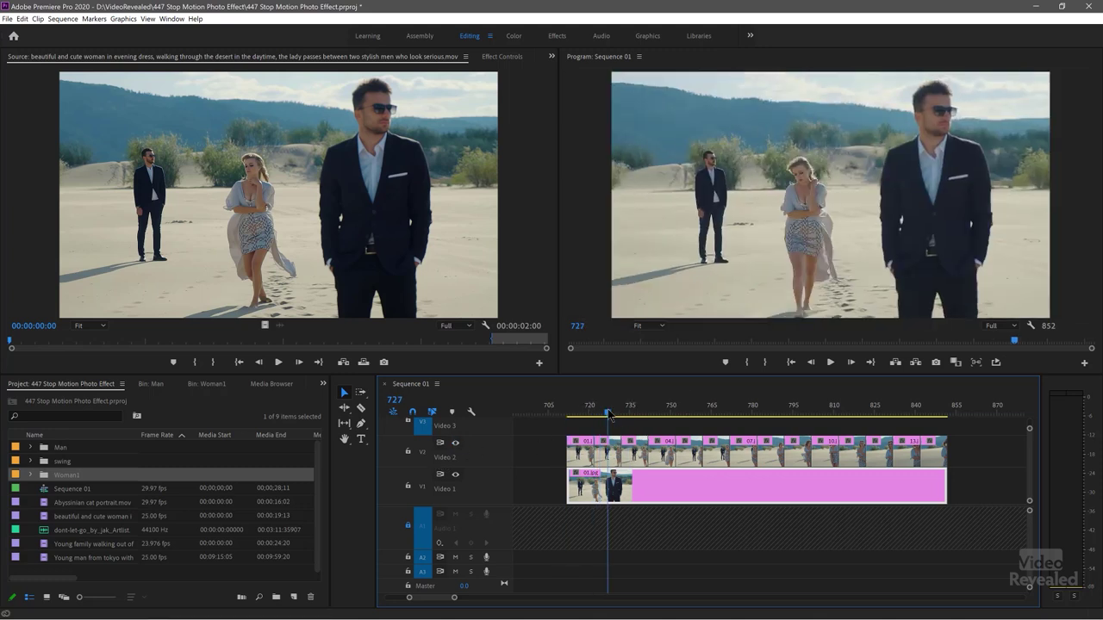
Search the effects for "crop" and apply the Crop effect to the second still, 02.jpg, on Video 2
left_click(605, 454)
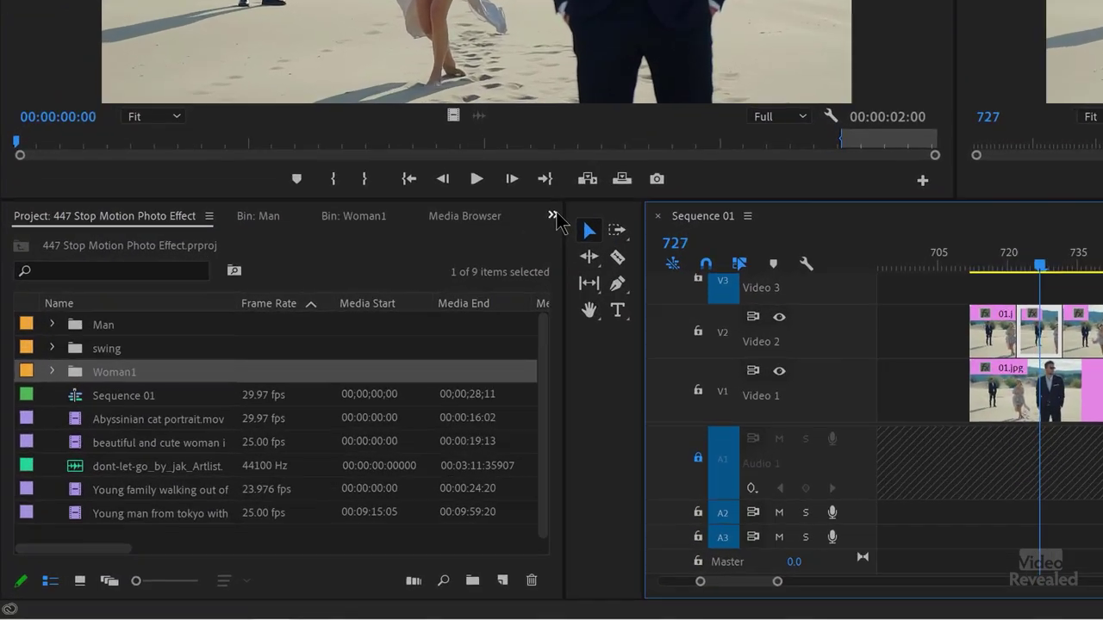
left_click(323, 384)
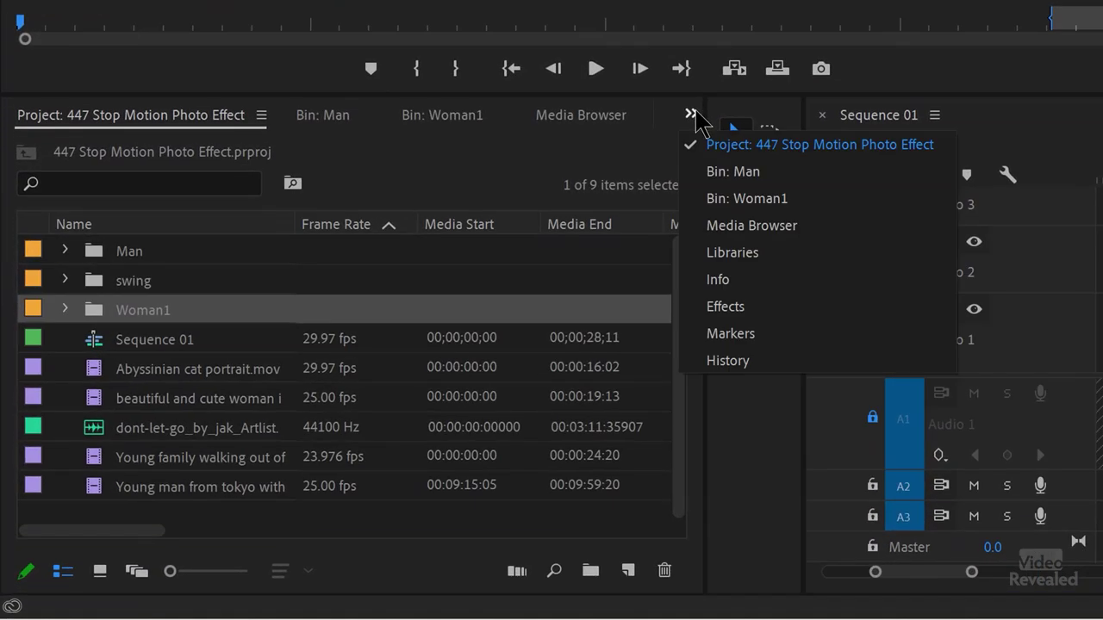
left_click(770, 308)
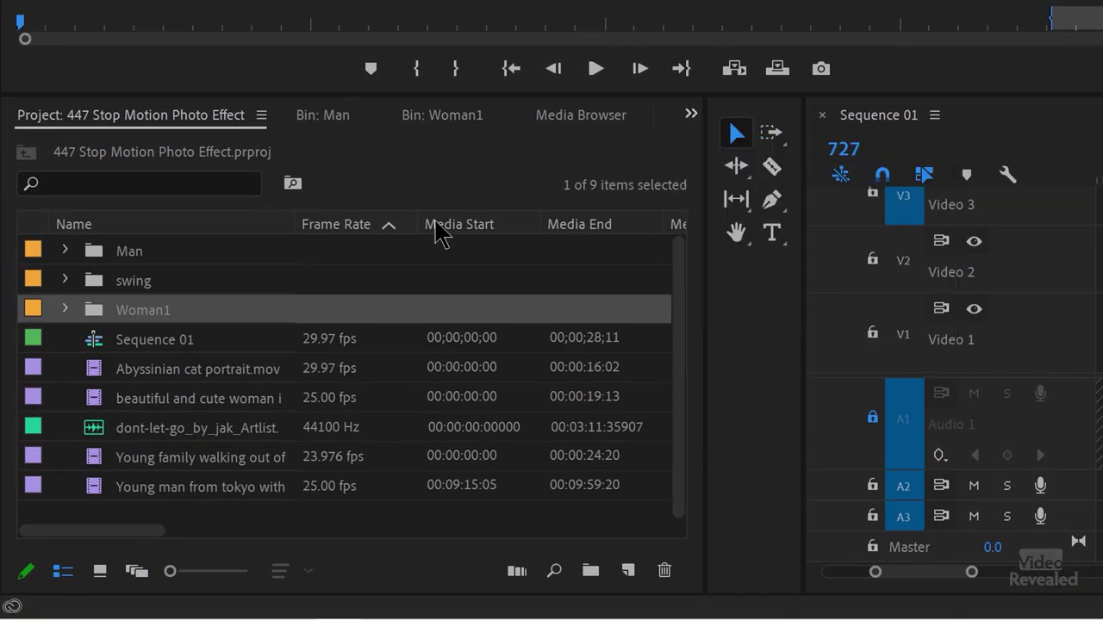
left_click(203, 147)
type("crop")
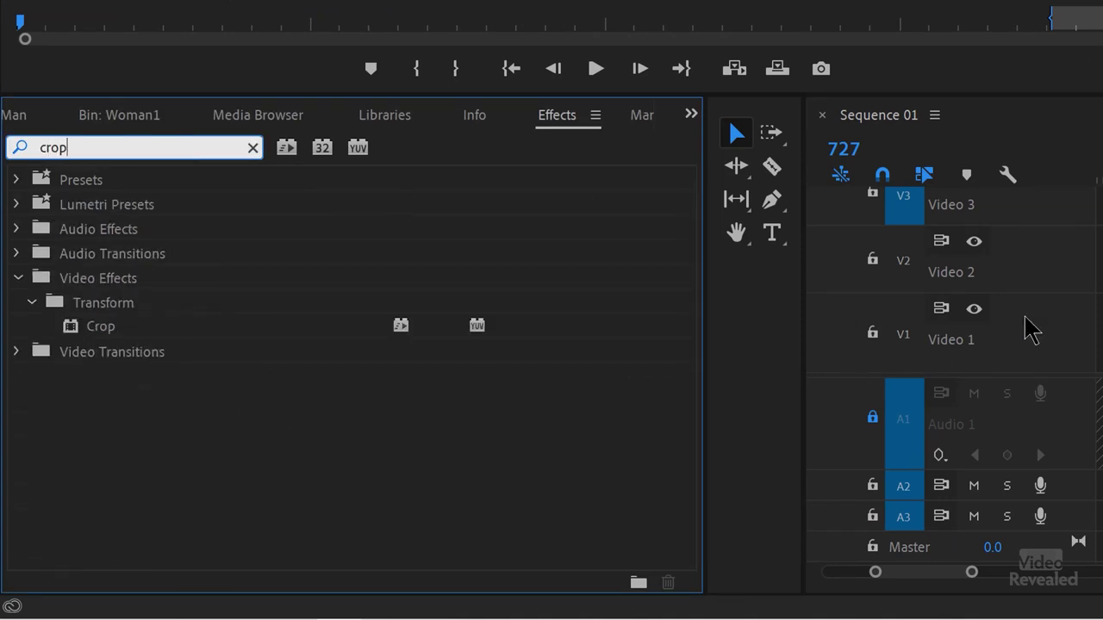
left_click(1095, 345)
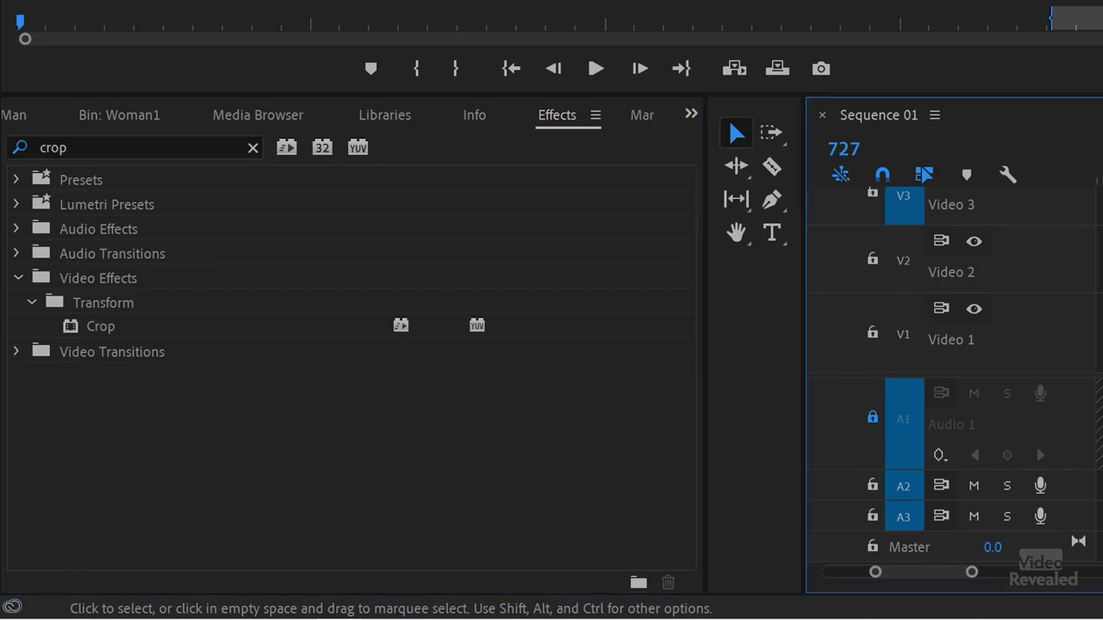
left_click(74, 328)
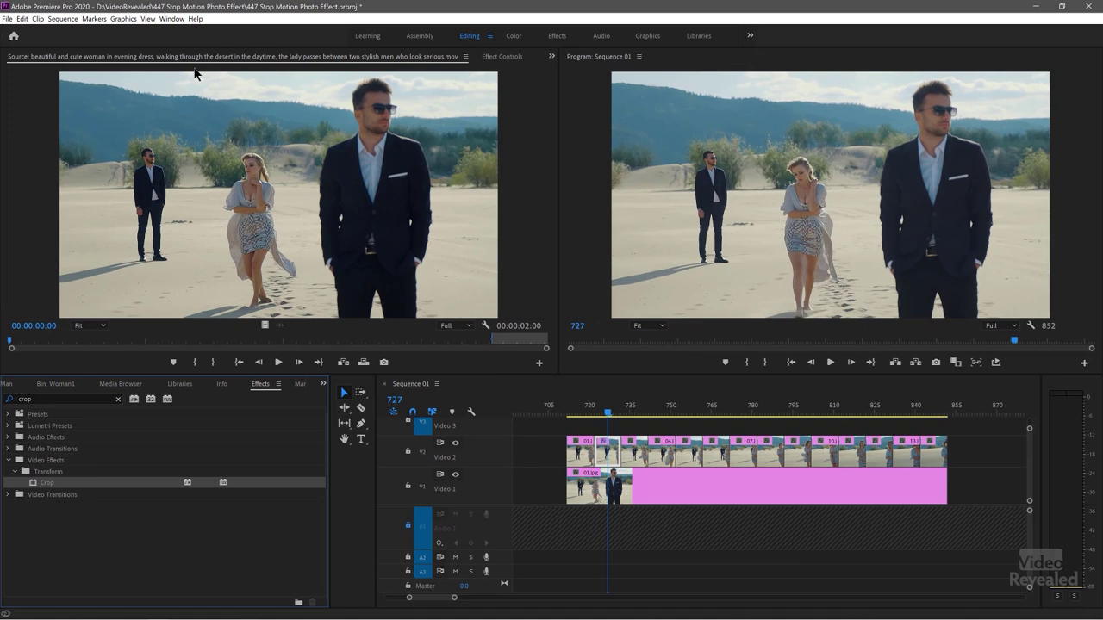
Show only the Crop effect's settings for 02.jpg in Effect Controls and set the Left crop to 34%
left_click(505, 58)
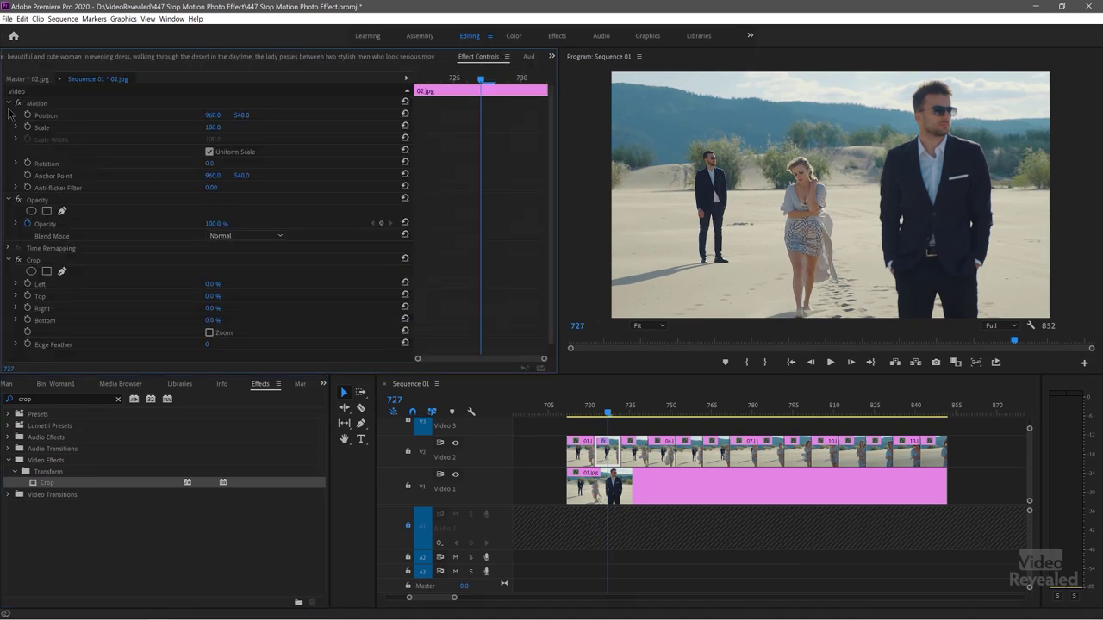
left_click(8, 104)
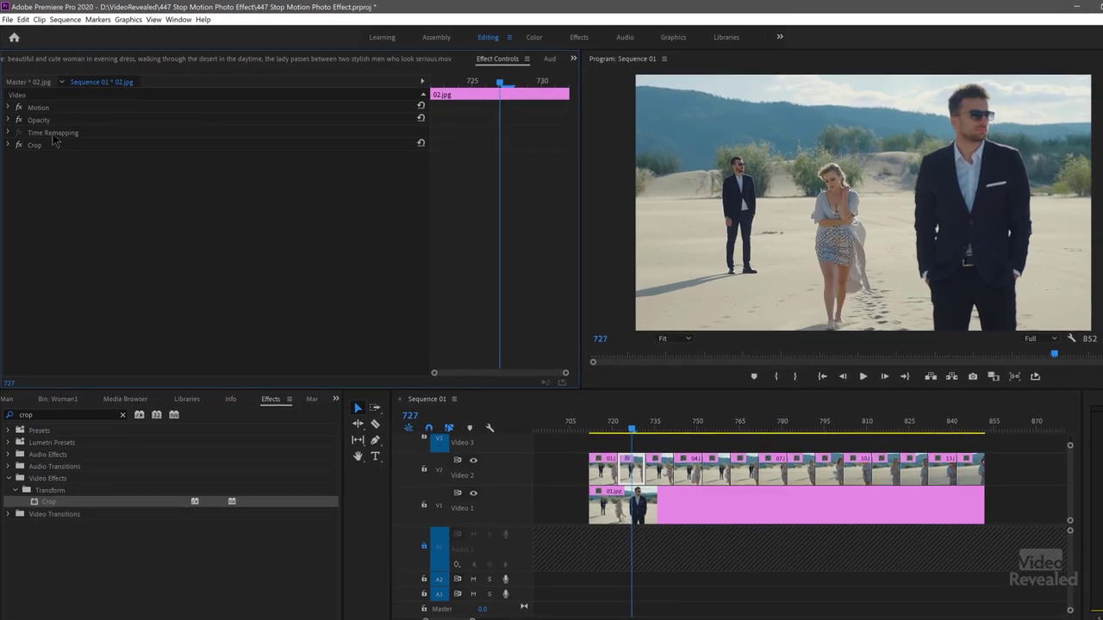
left_click(48, 147)
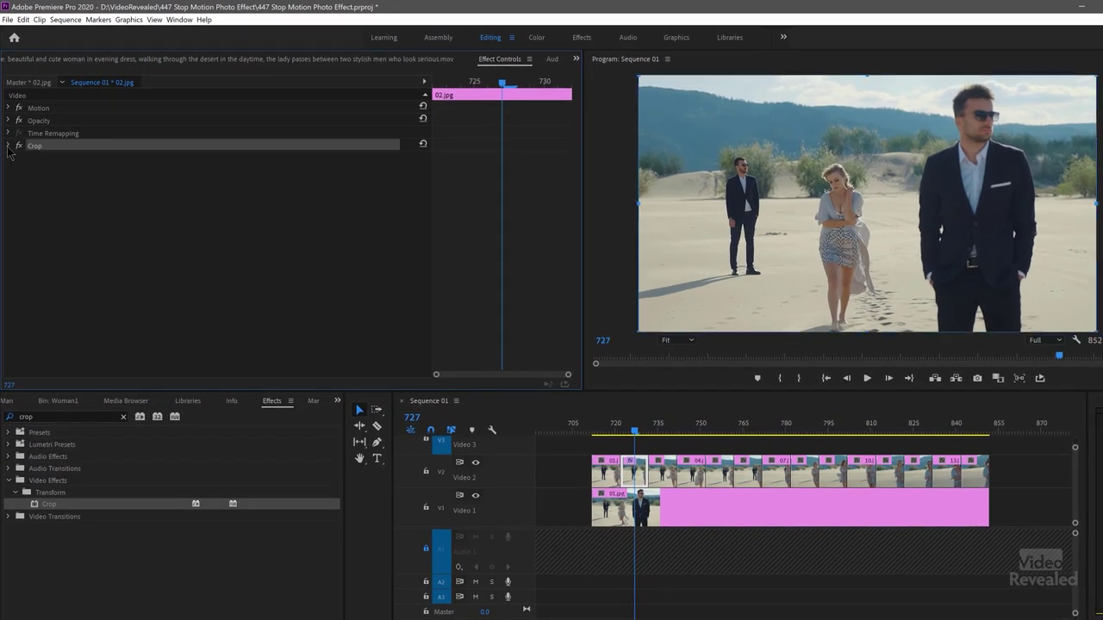
left_click(8, 146)
left_click_drag(222, 173, 250, 173)
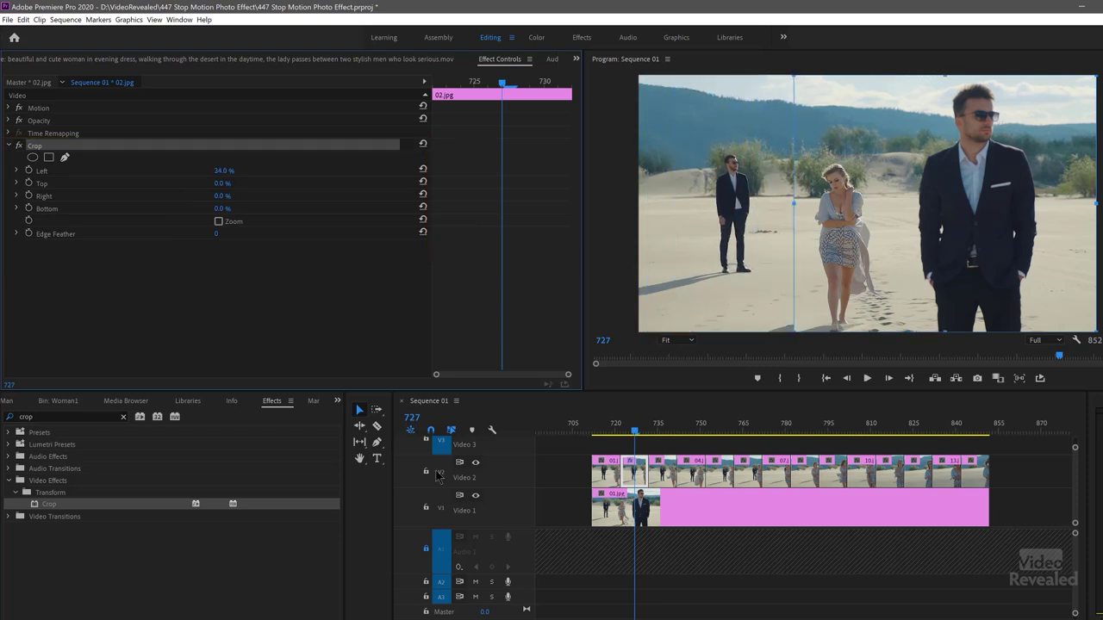
Hide Video 1 to isolate the still, and set the Crop on 02.jpg to Top 28% and Right 45%
left_click(474, 497)
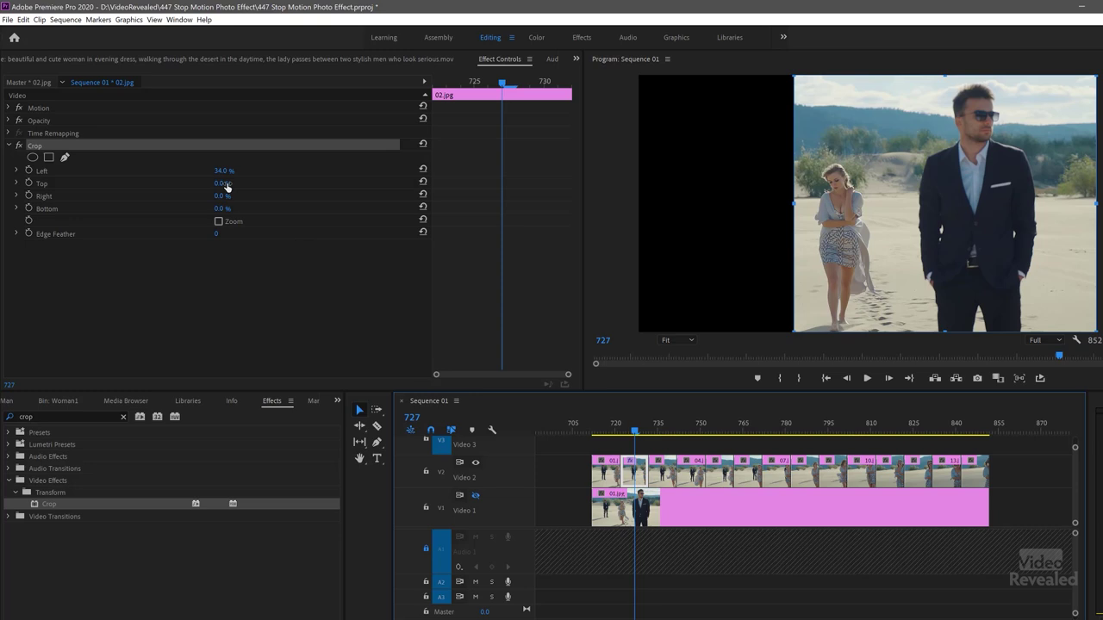
left_click_drag(222, 188, 270, 188)
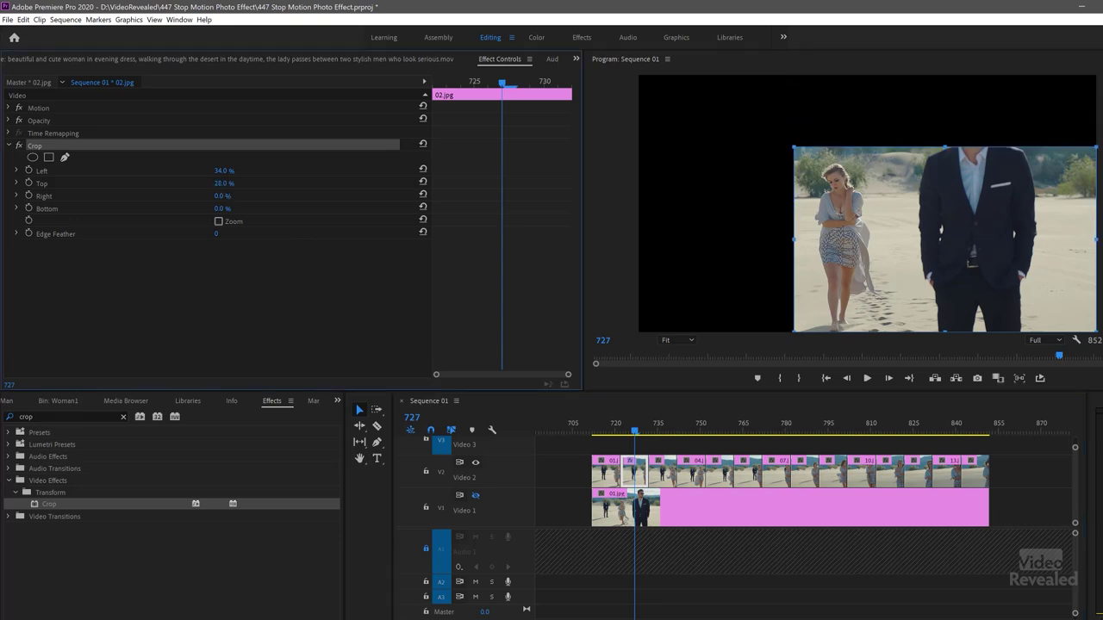
left_click(220, 196)
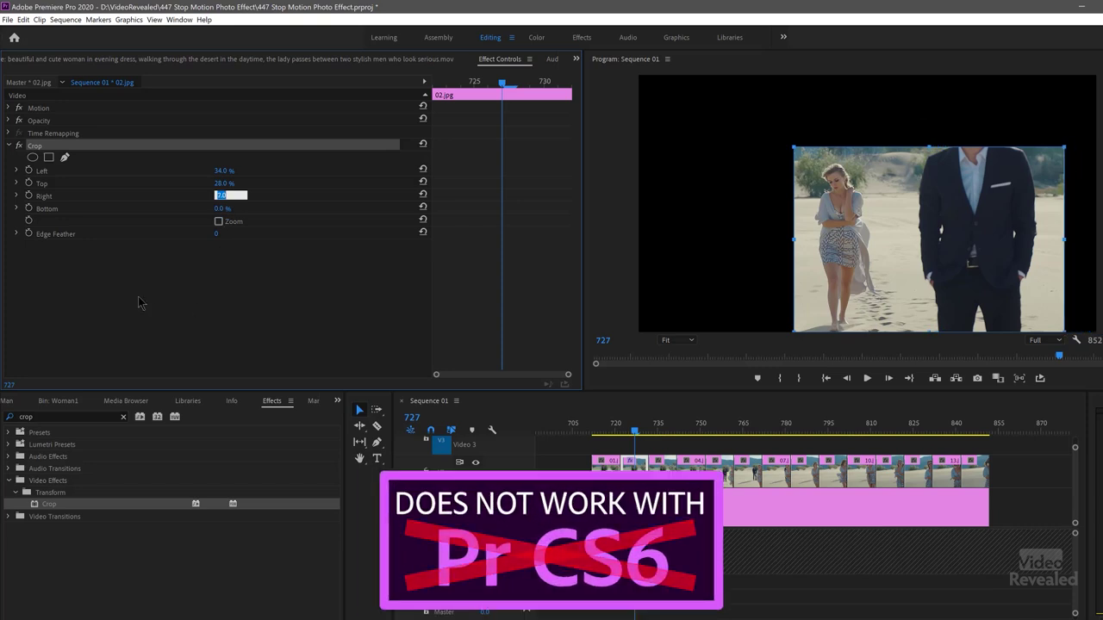
type("27")
key("Return")
type("47")
key("Return")
key("Down")
key("Down")
left_click(140, 307)
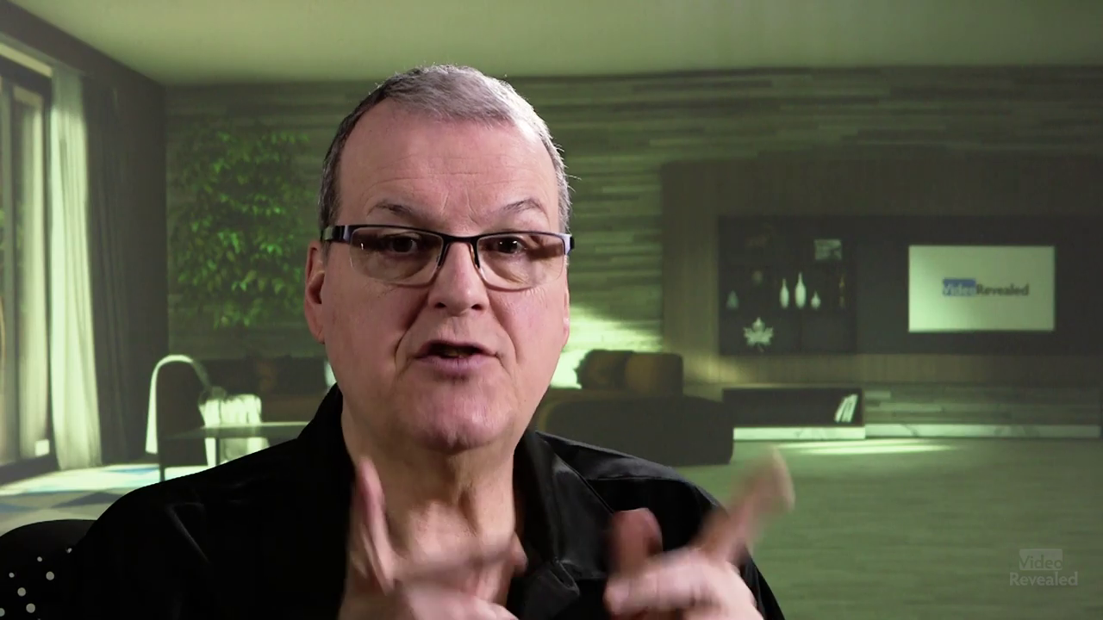
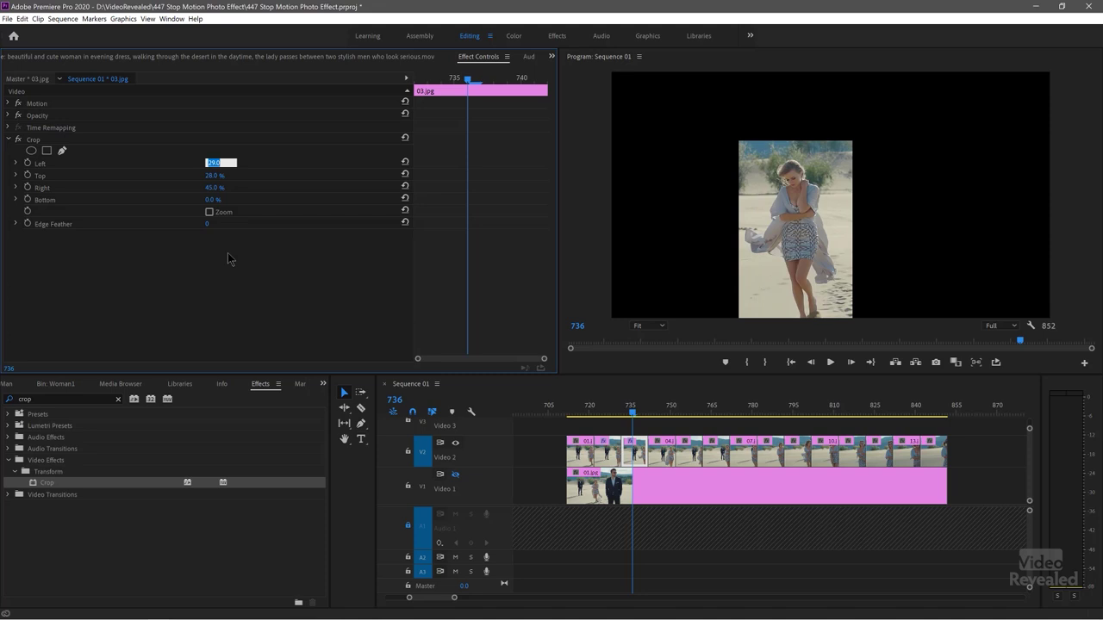
Set the Right crop of 03.jpg to 47%
key("Tab")
key("Tab")
key("Up")
key("Up")
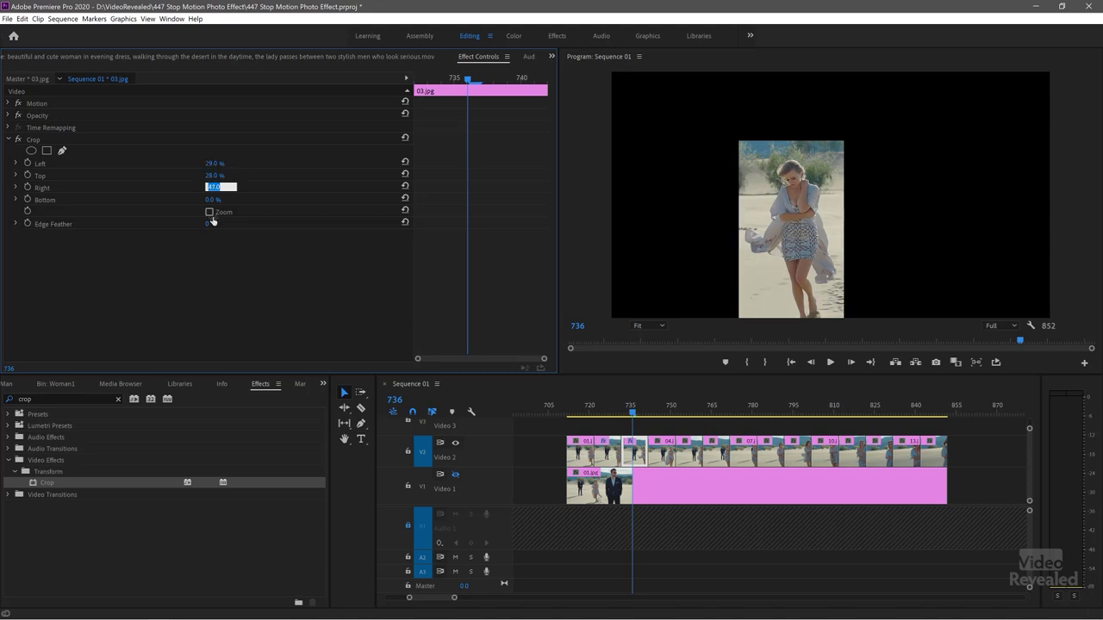
Copy the Crop effect from 03.jpg onto 04.jpg at frame 746, and return the playhead to 03.jpg at frame 740
left_click(73, 142)
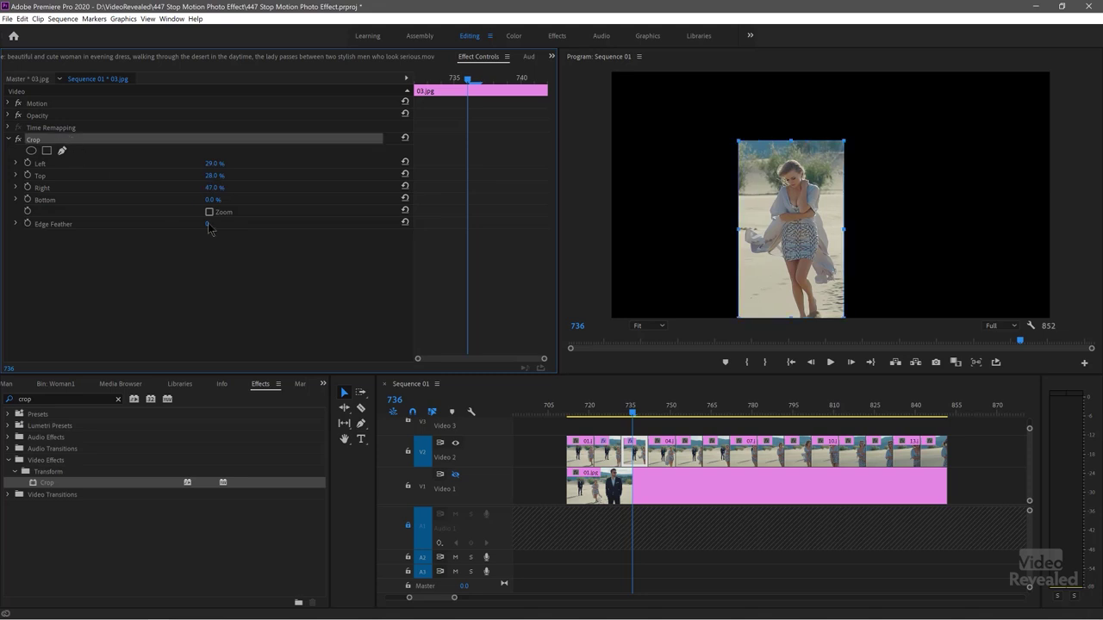
left_click(660, 411)
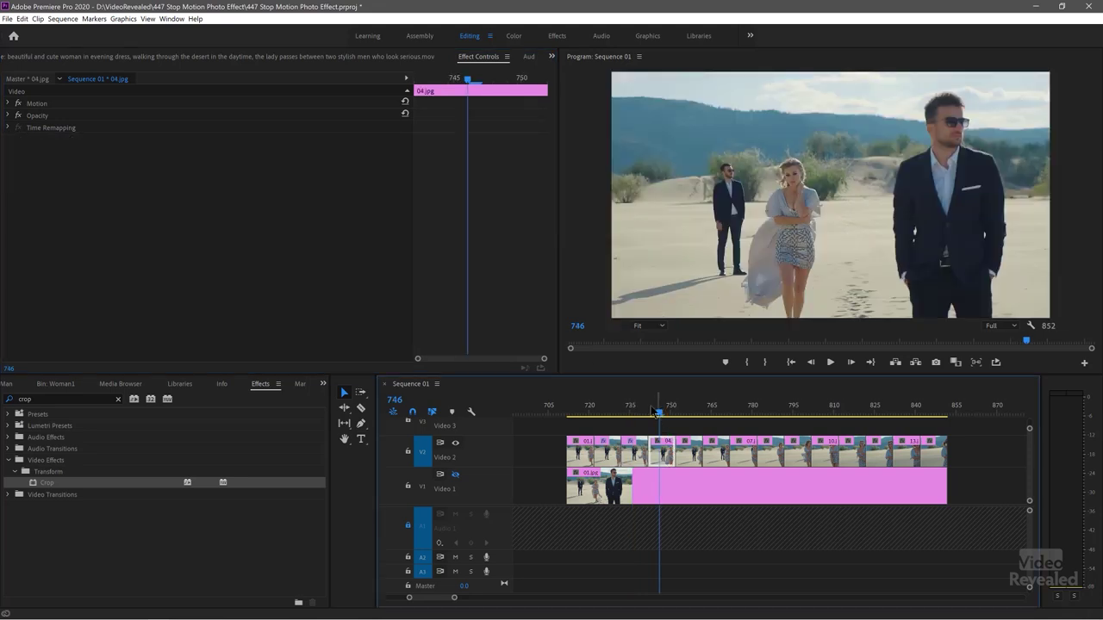
key("ctrl+v")
left_click(211, 164)
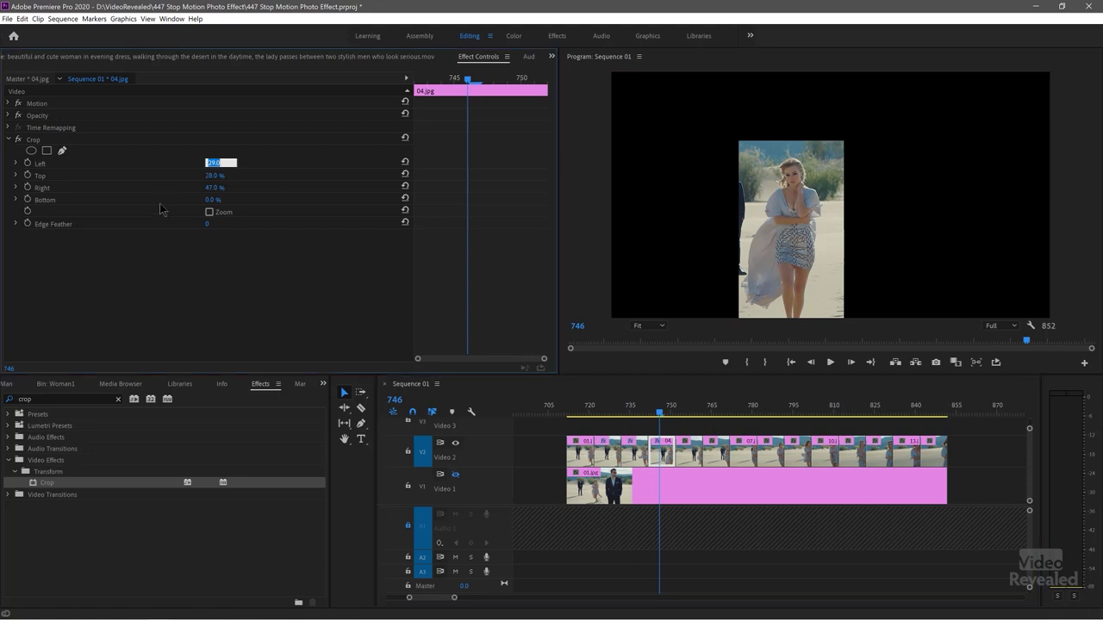
key("Right")
left_click(644, 400)
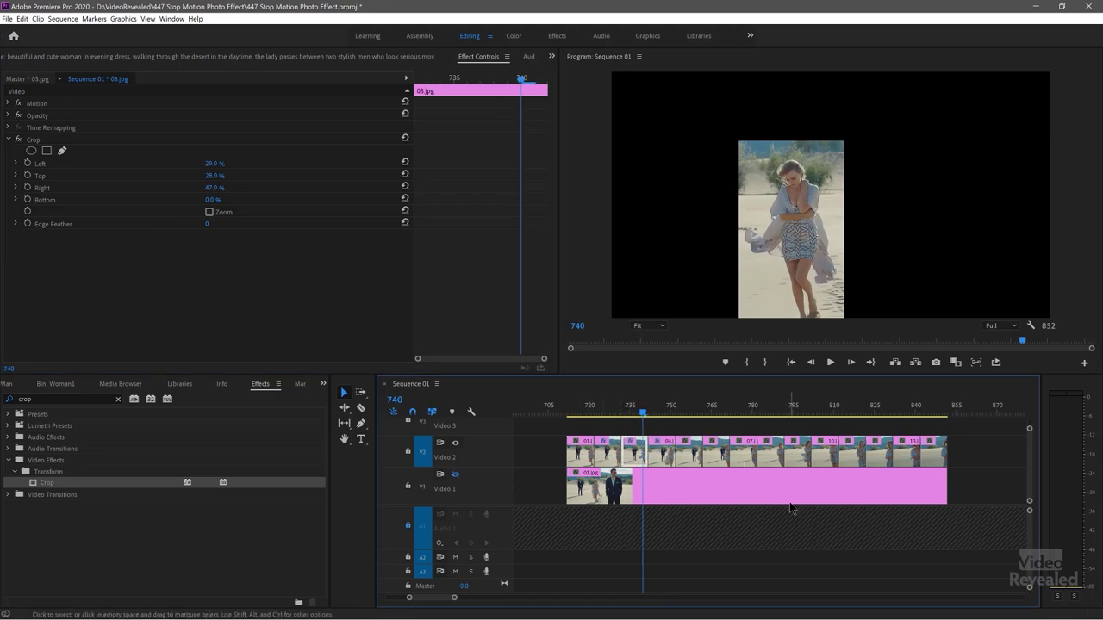
Delete all the practice stills on Video 2 and the background still on Video 1, and show the whole sequence
left_click_drag(980, 446, 558, 532)
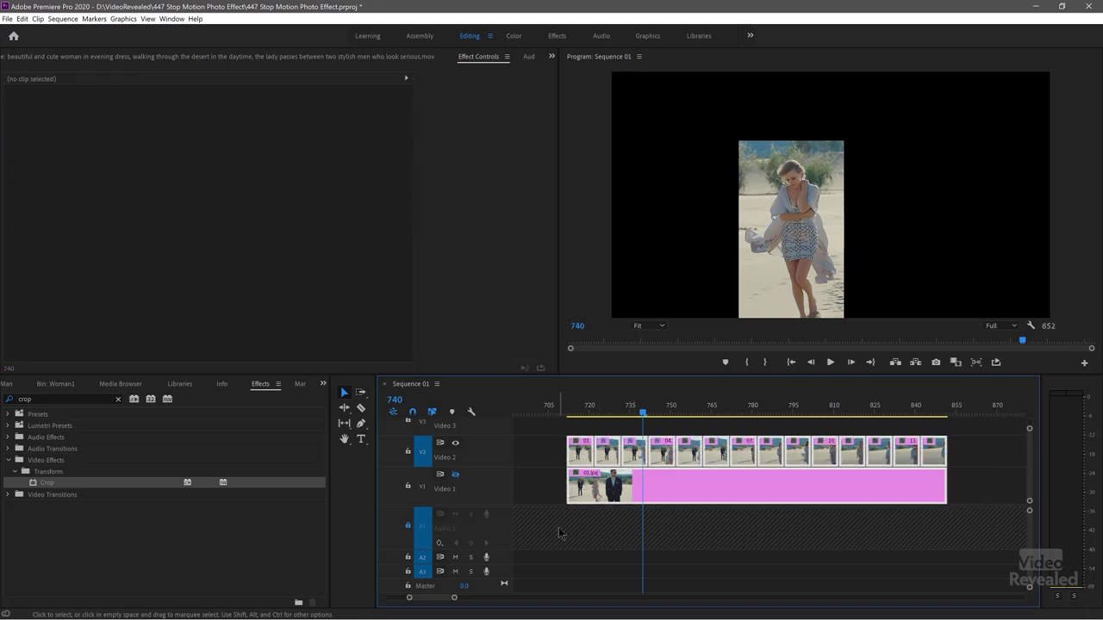
key("Delete")
key("backslash")
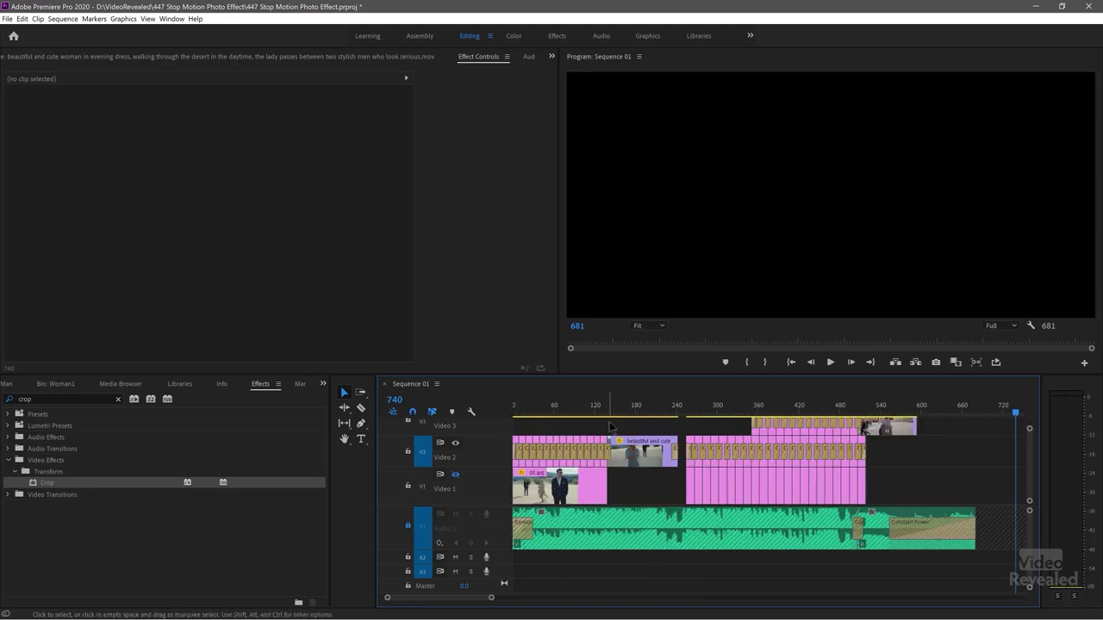
Copy the stills and the woman video clip at the start of Video 2, and paste them past the end of the music
left_click_drag(507, 442, 501, 448)
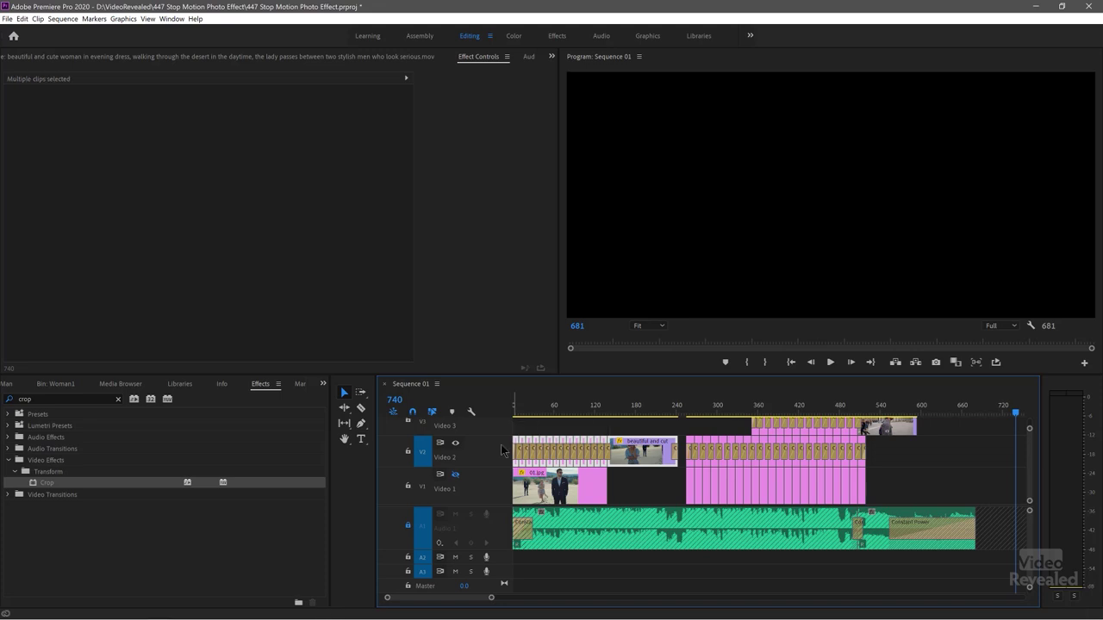
left_click(1000, 411)
key("ctrl+v")
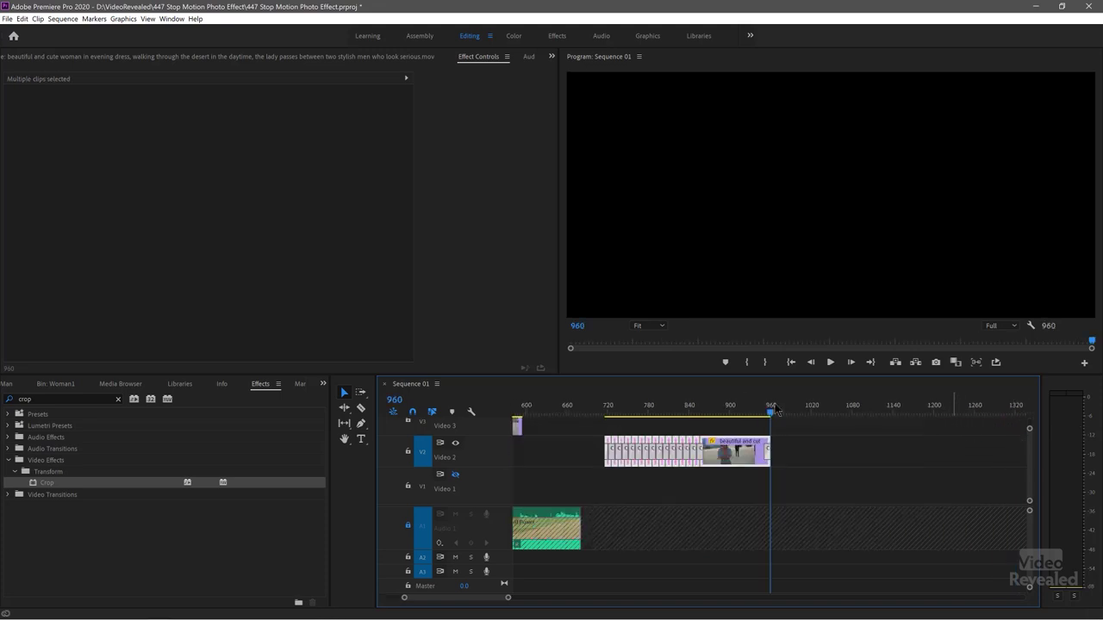
Preview the Cross Dissolve transitions between the pasted stills, and return the playhead to frame 729
left_click_drag(662, 405, 629, 412)
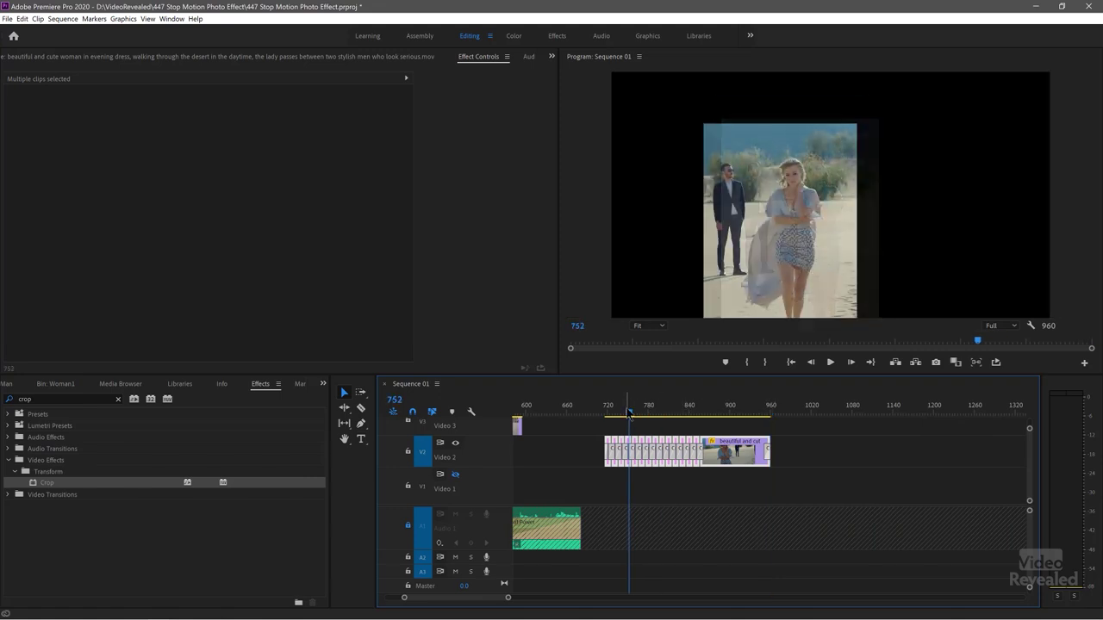
scroll(629, 412, "up", 5)
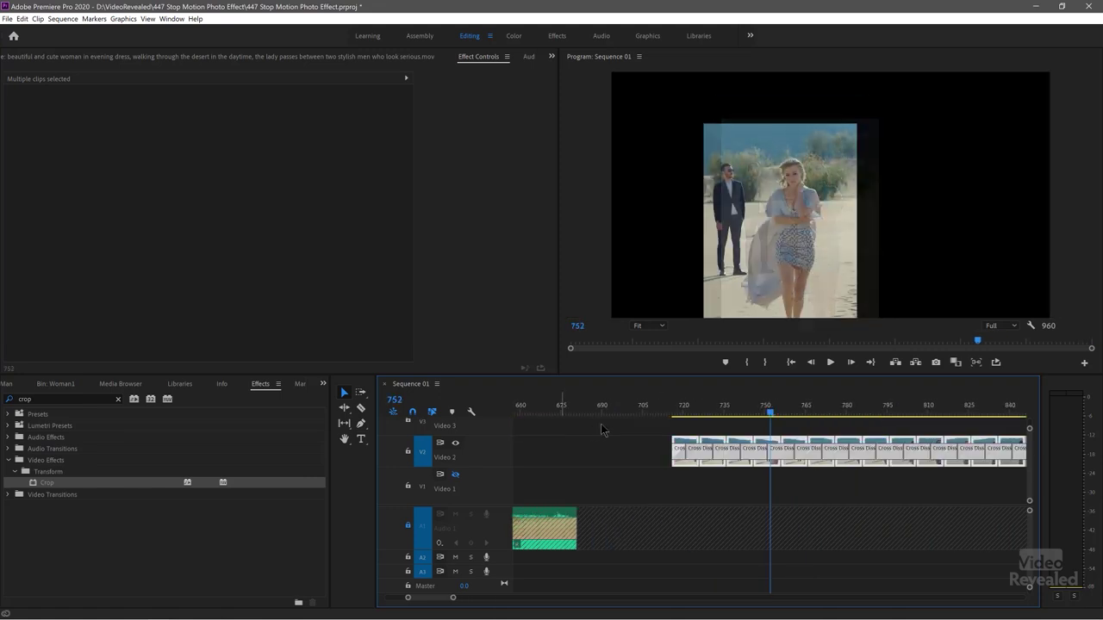
left_click_drag(701, 411, 668, 418)
scroll(669, 417, "down", 3)
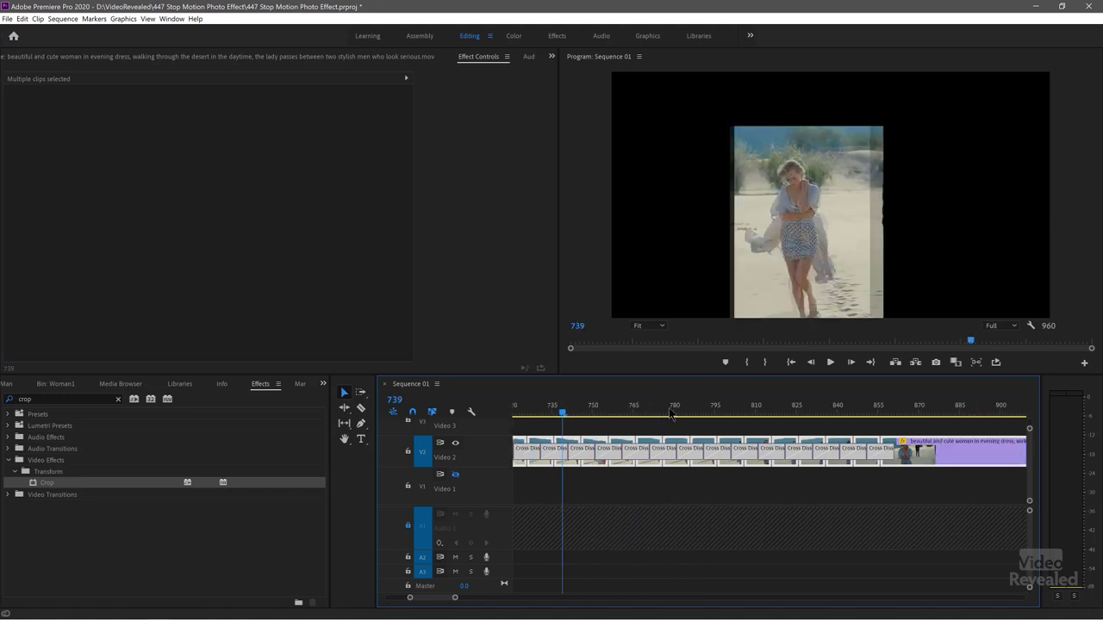
key("space")
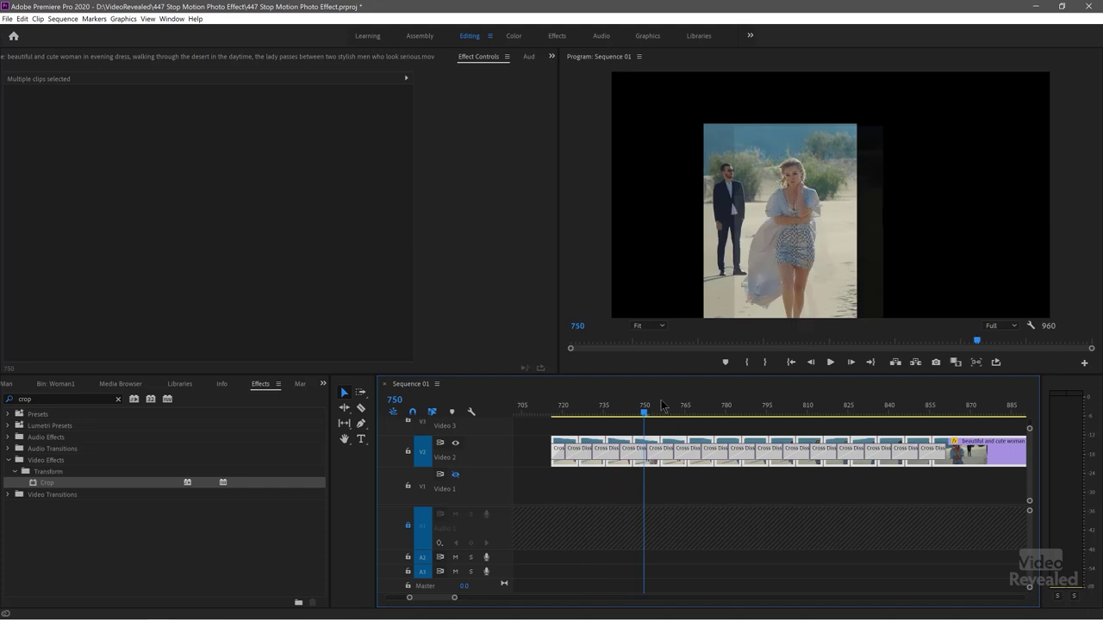
key("space")
left_click(587, 412)
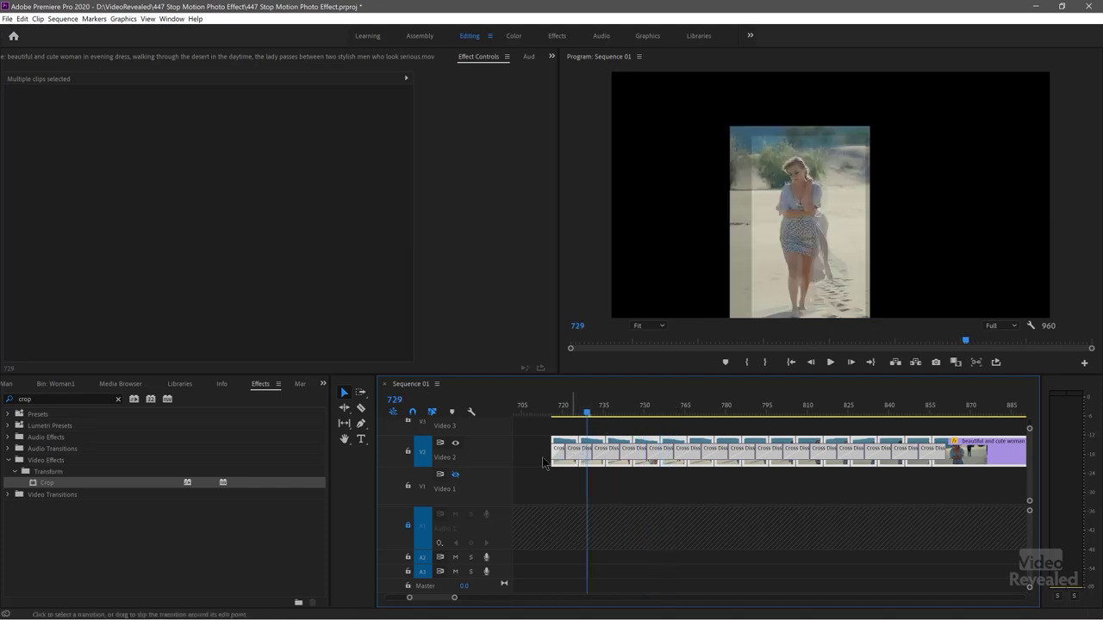
Remove every Cross Dissolve transition from the pasted clips on Video 2, and play the stills without transitions
left_click(576, 489)
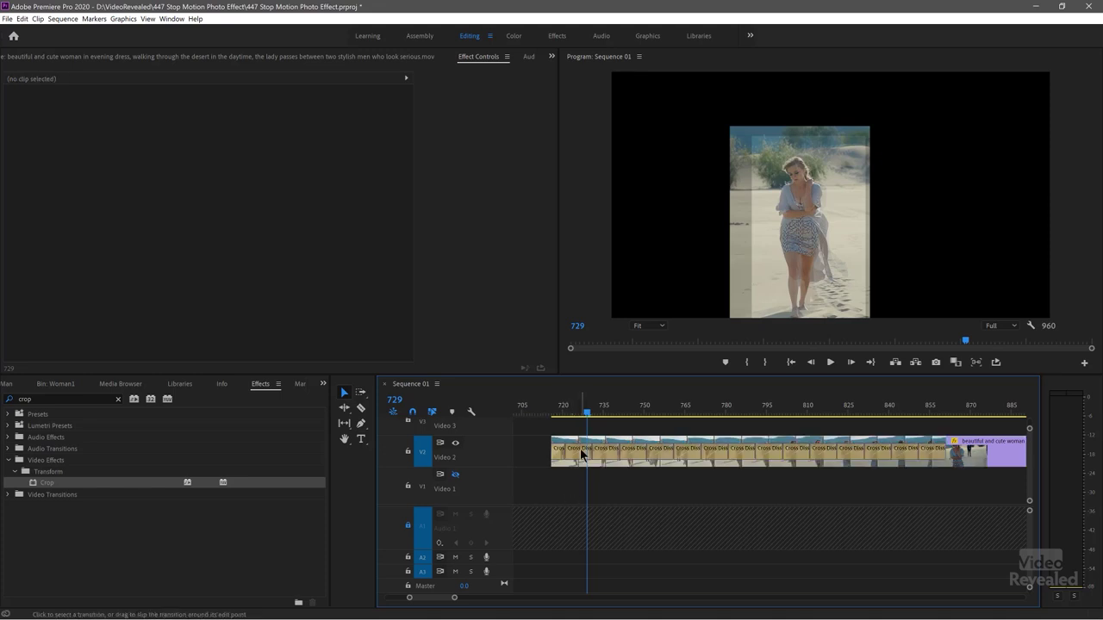
left_click(580, 448)
left_click(557, 457)
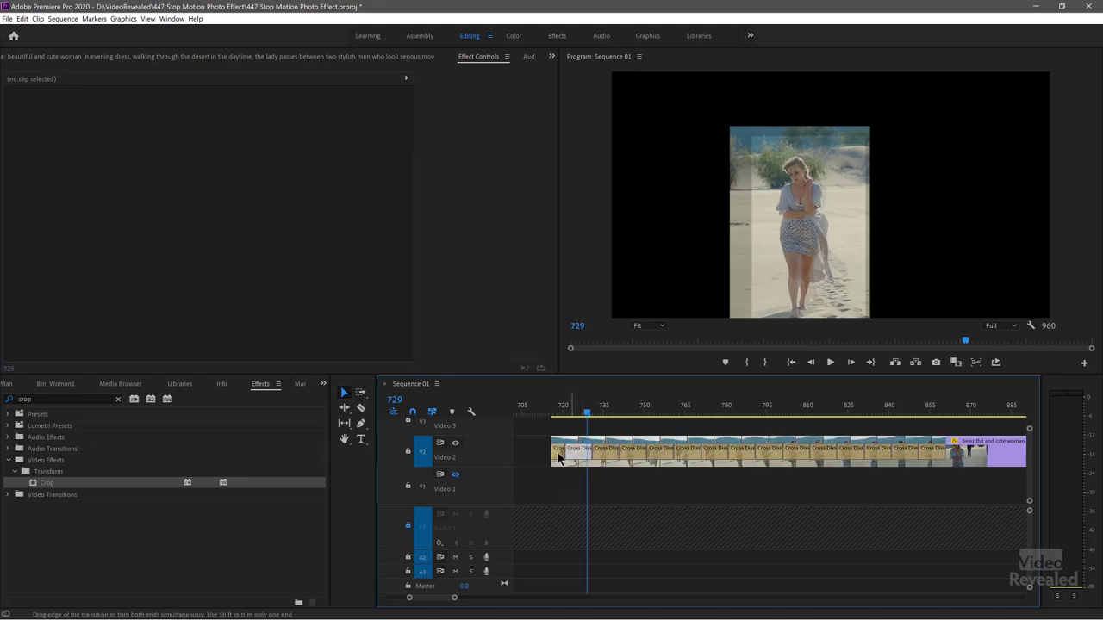
left_click(560, 452)
key("Delete")
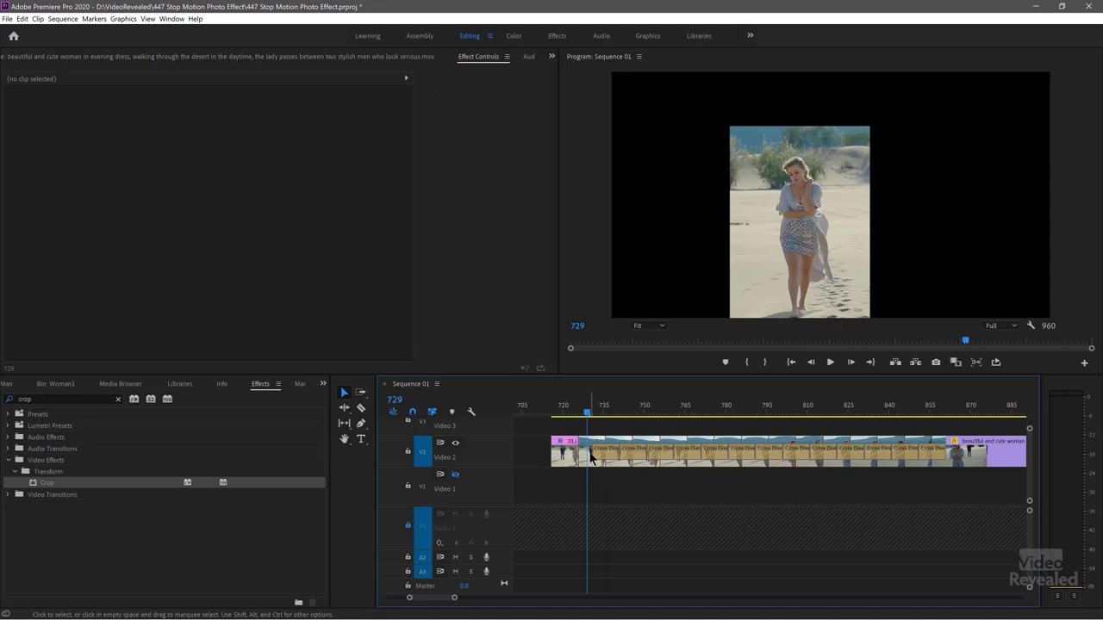
left_click(591, 455)
key("Delete")
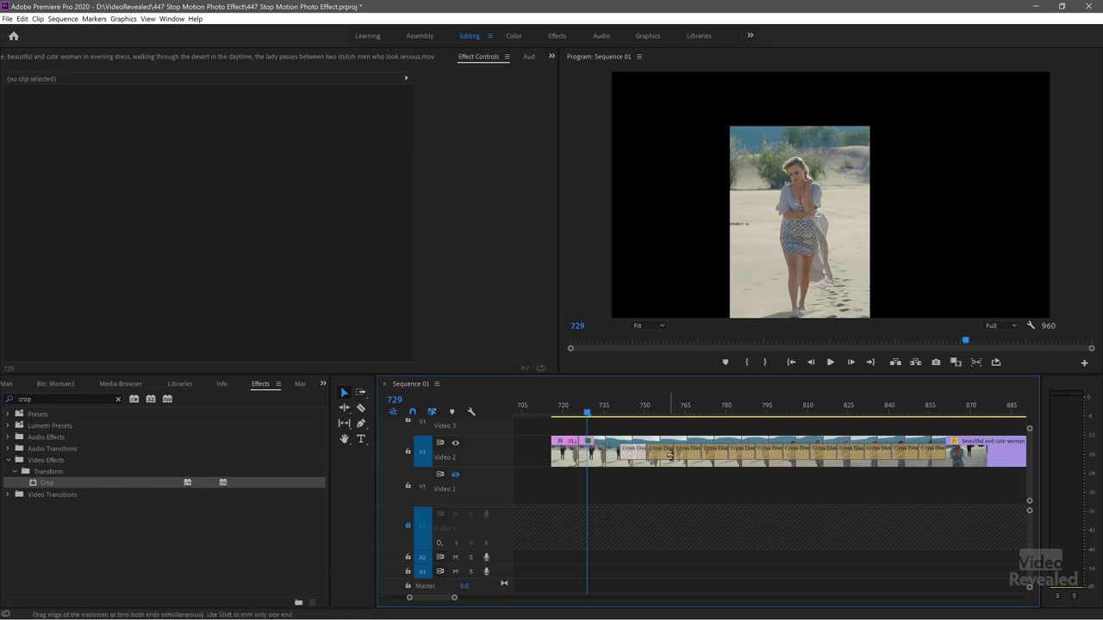
left_click(668, 455)
key("Delete")
left_click(690, 456)
key("Delete")
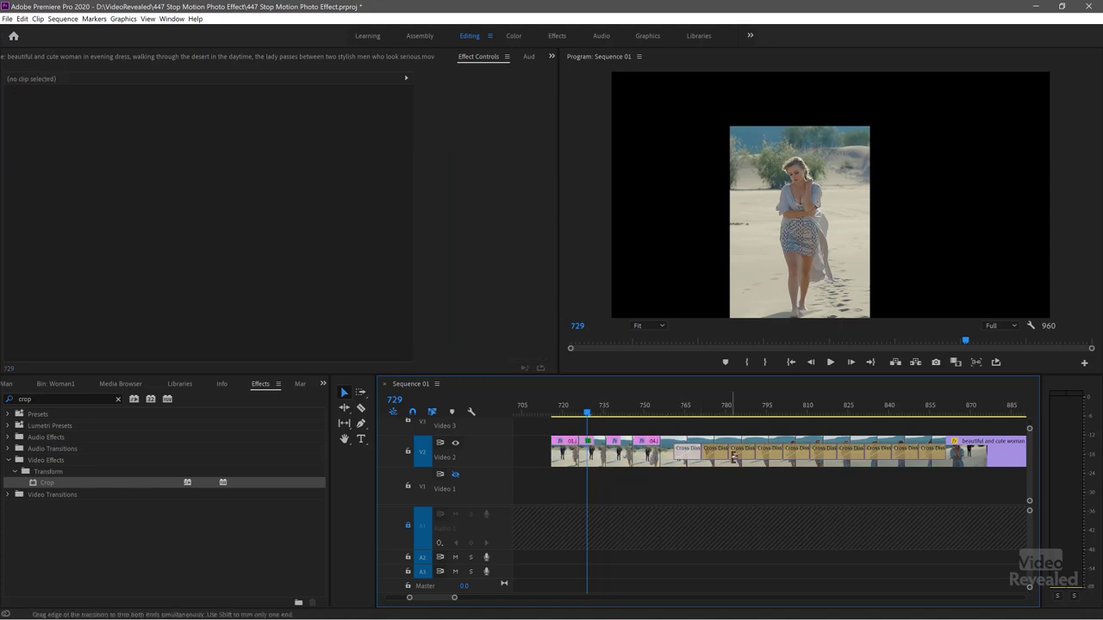
left_click(721, 456)
key("Delete")
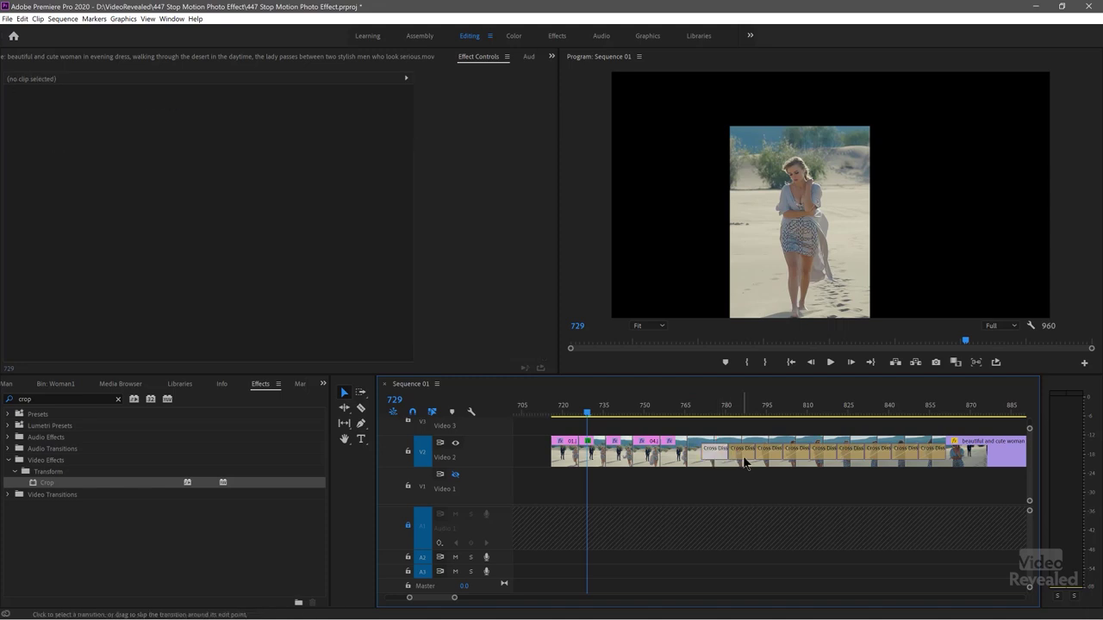
key("Delete")
left_click(746, 457)
key("Delete")
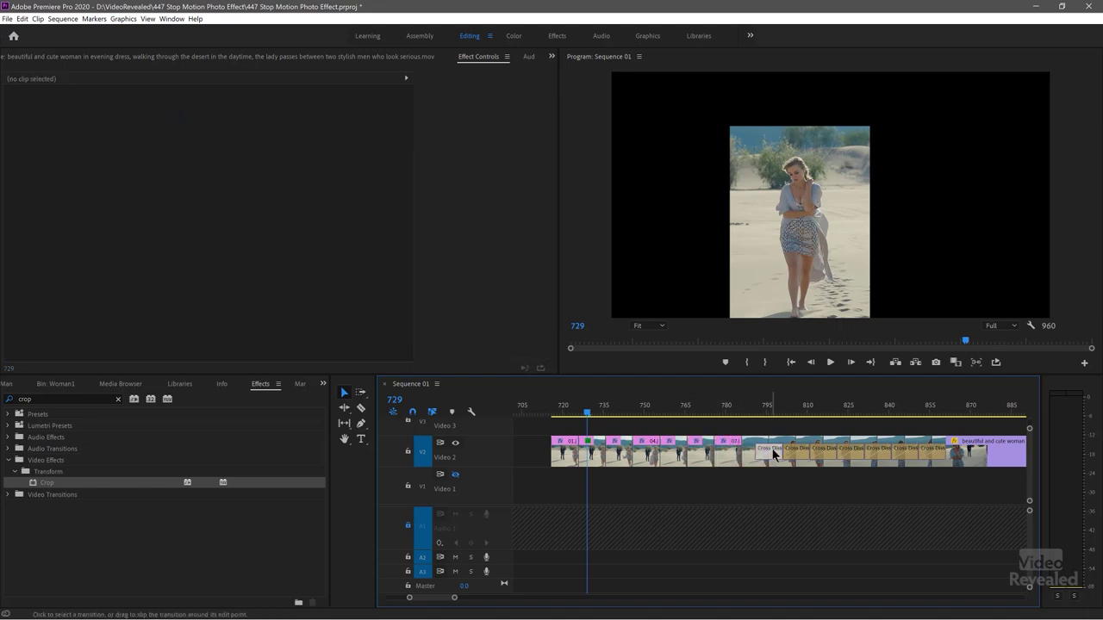
key("Delete")
key("Delete")
key("Delete")
key("Delete")
key("Delete")
key("Delete")
key("Delete")
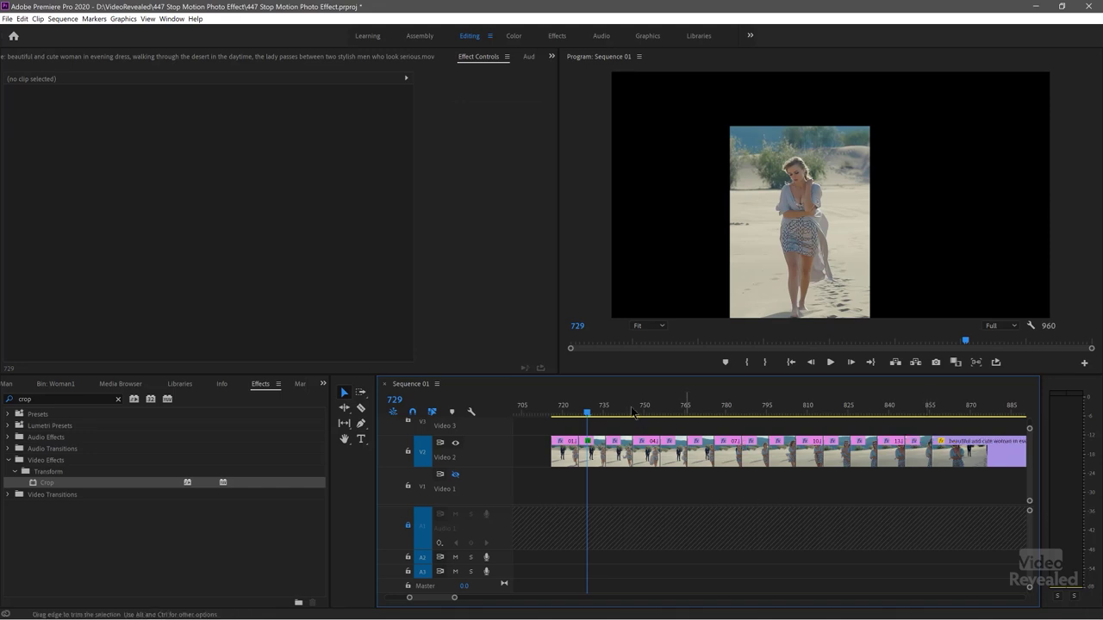
key("space")
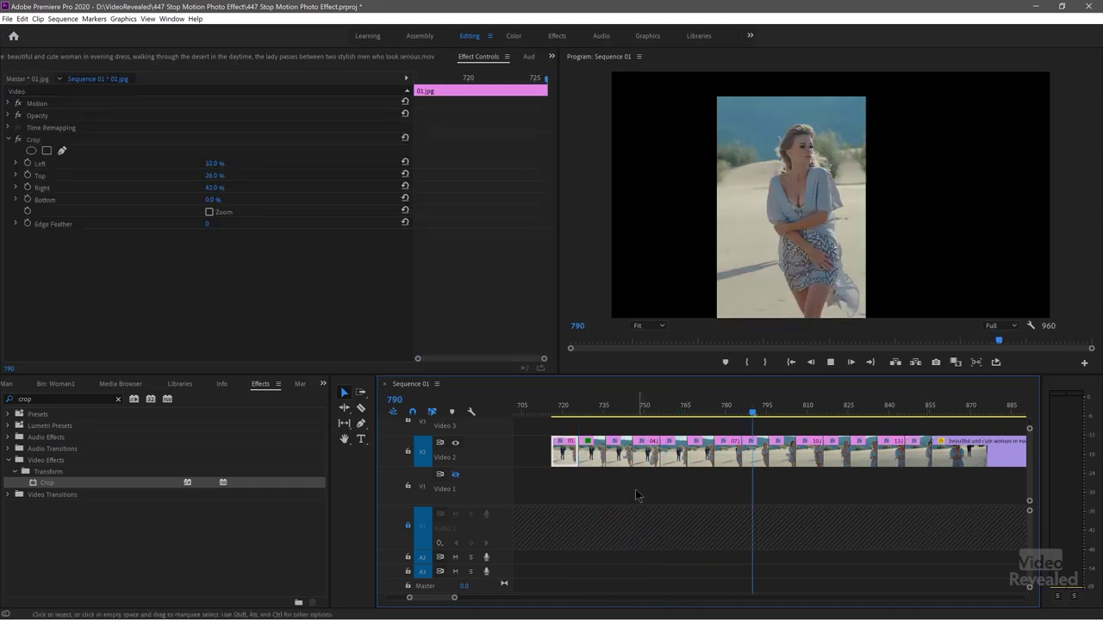
key("space")
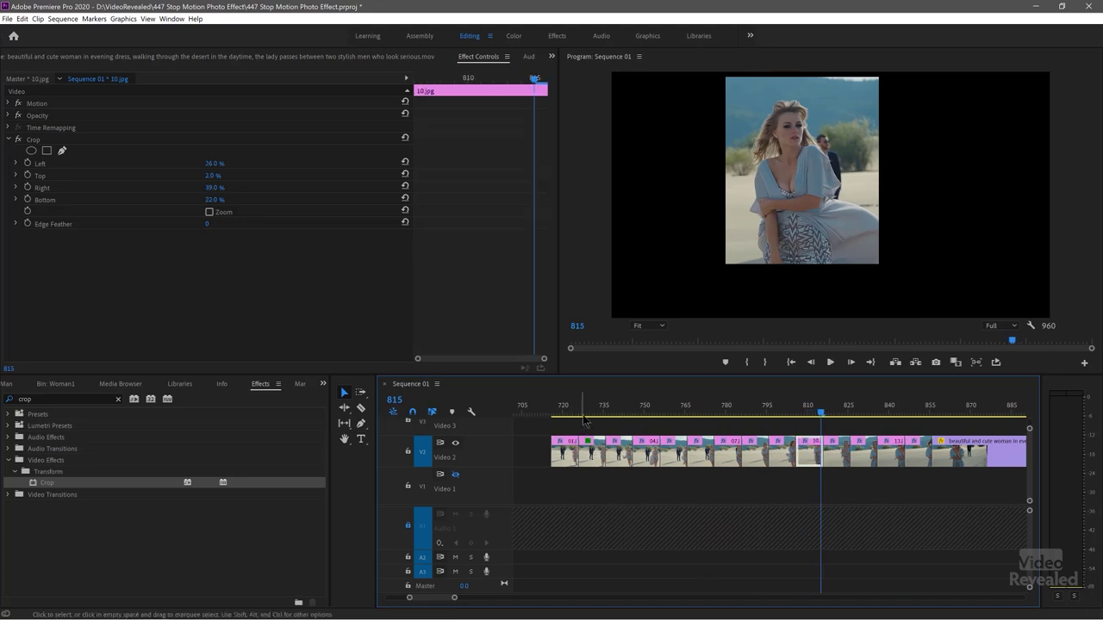
Select all the pasted clips on Video 2, clear the effects search and list the Dissolve video transitions
left_click_drag(557, 480, 943, 438)
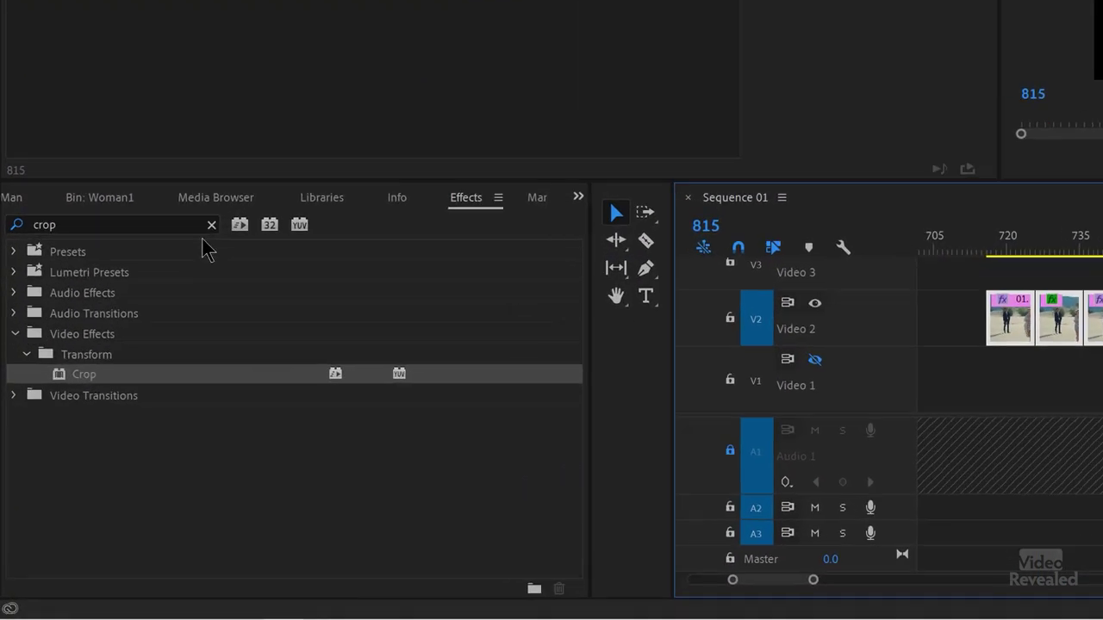
left_click(246, 162)
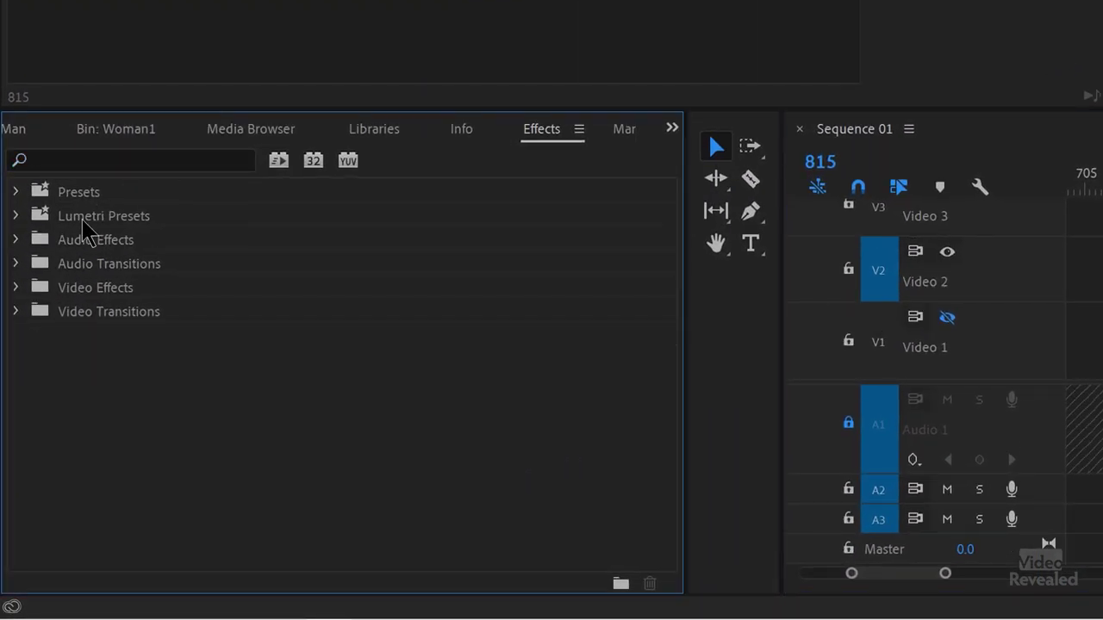
left_click(16, 311)
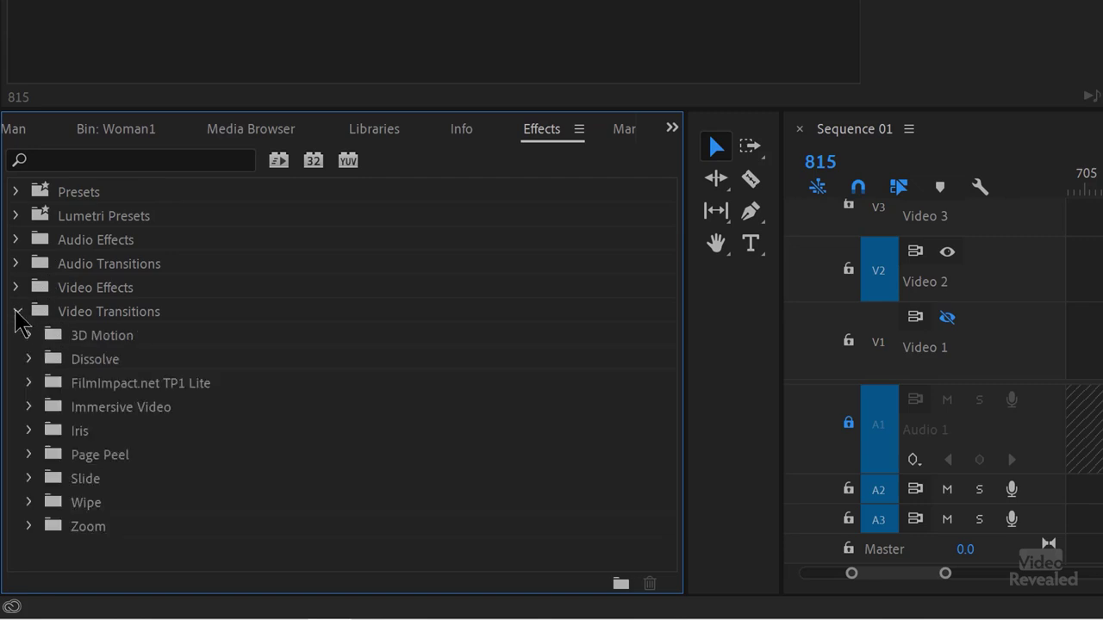
left_click(28, 359)
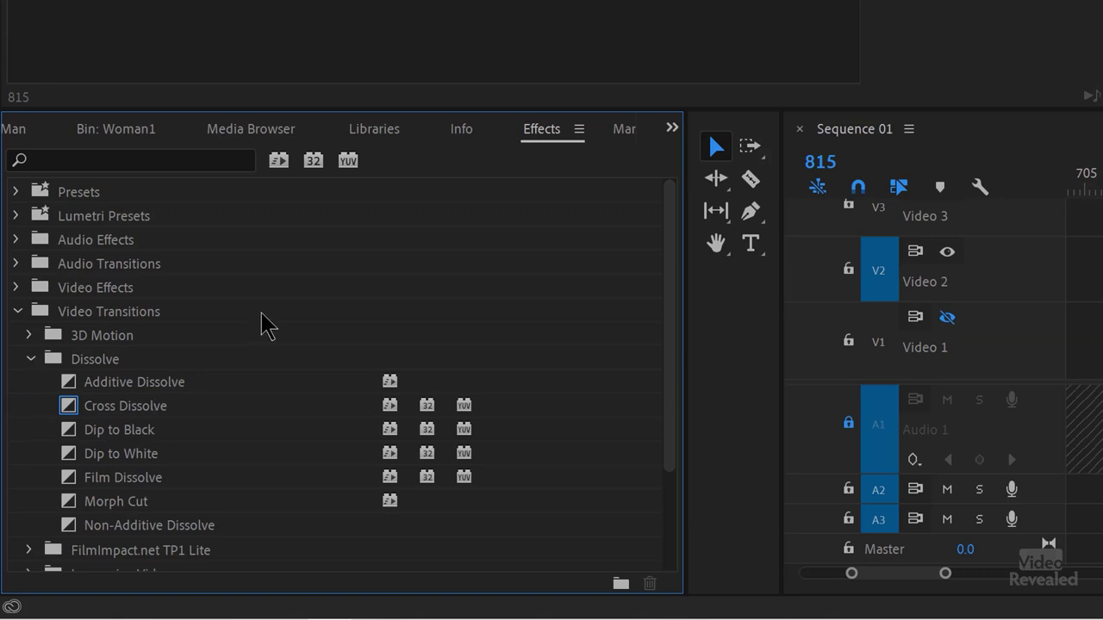
scroll(189, 341, "down", 2)
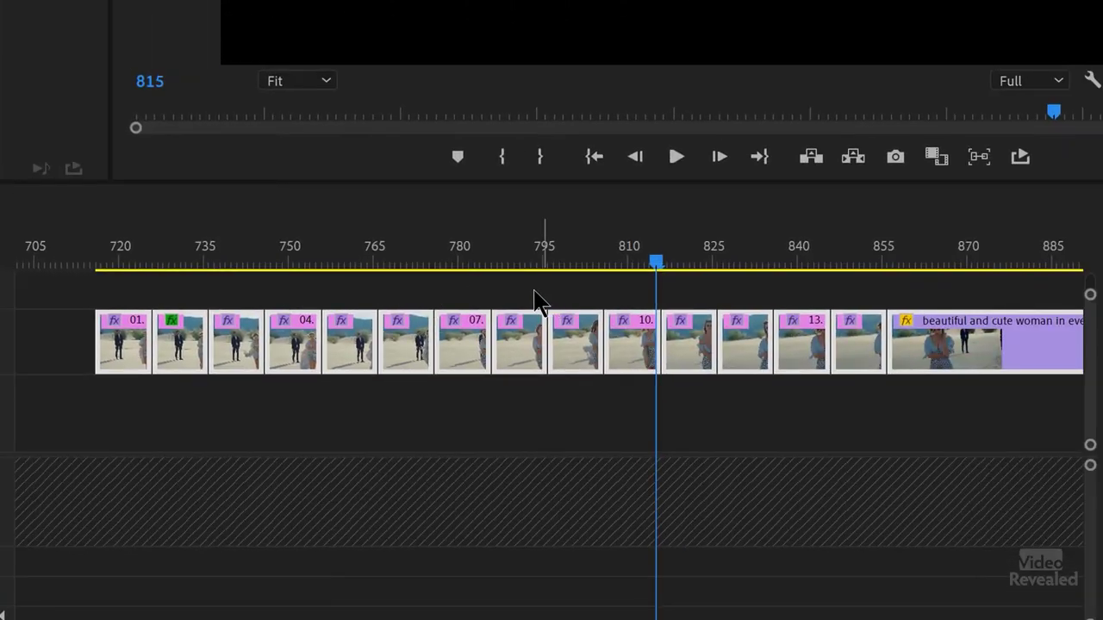
Apply the default Cross Dissolve to all cuts of the selected clips at once, and play back the stills
key("shift+d")
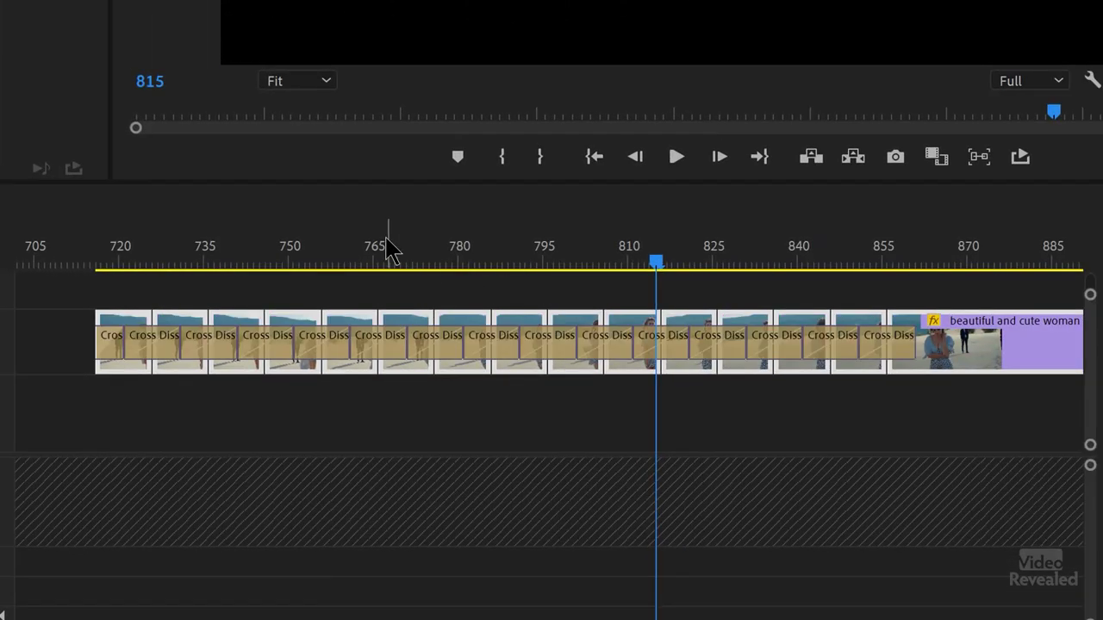
left_click(387, 250)
key("space")
left_click(278, 257)
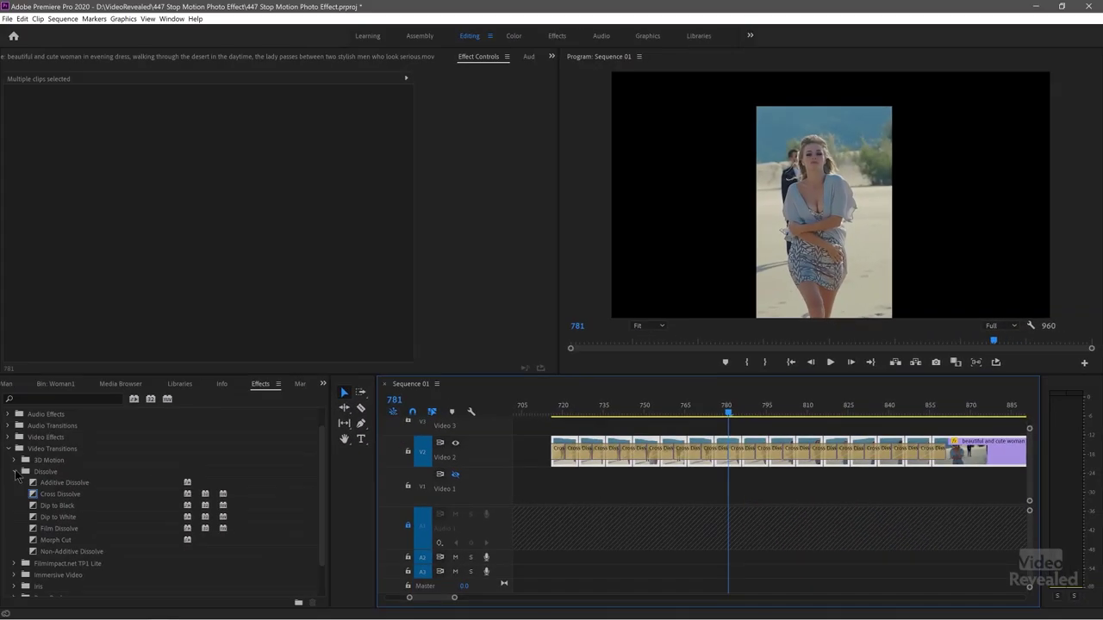
Find the Wipe transition among the Wipe video transitions and set it as the default transition
left_click(14, 564)
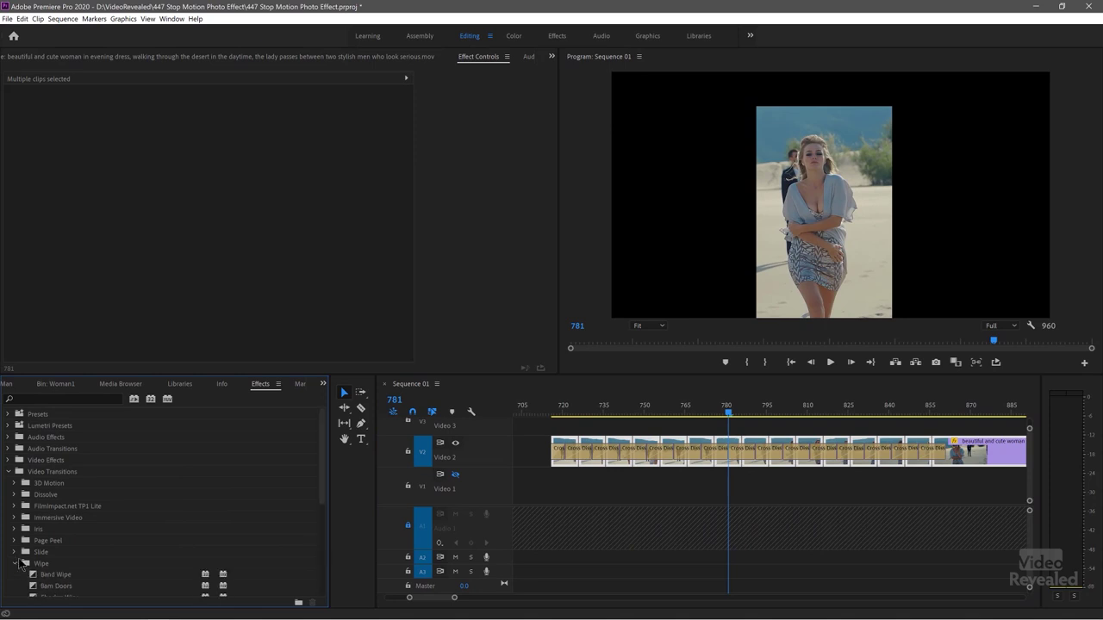
scroll(34, 543, "down", 5)
scroll(37, 540, "down", 1)
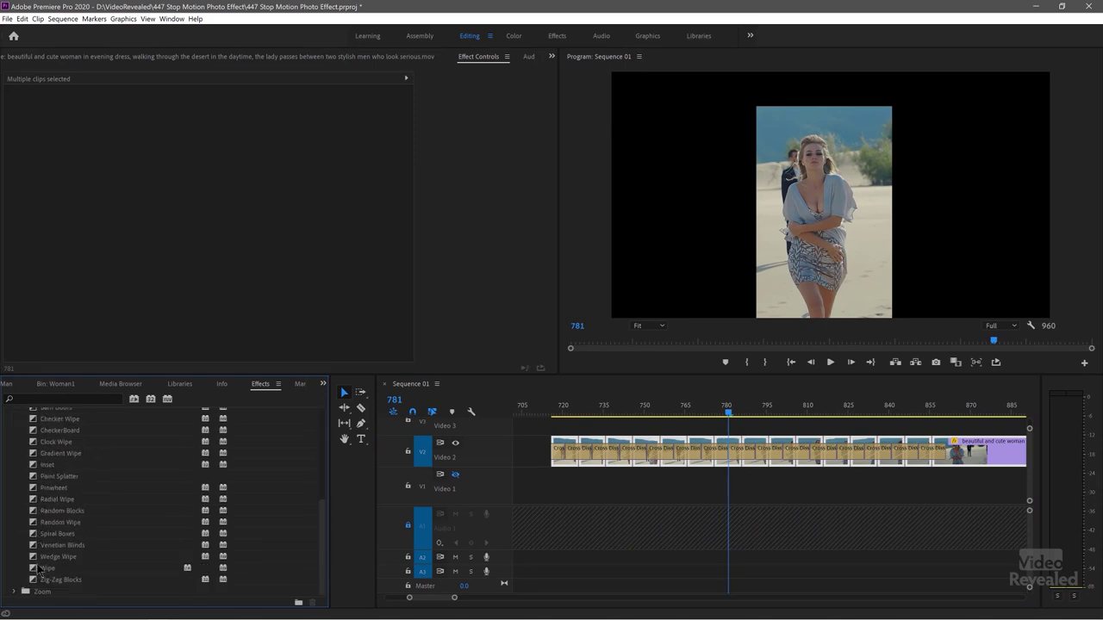
left_click(41, 568)
right_click(41, 569)
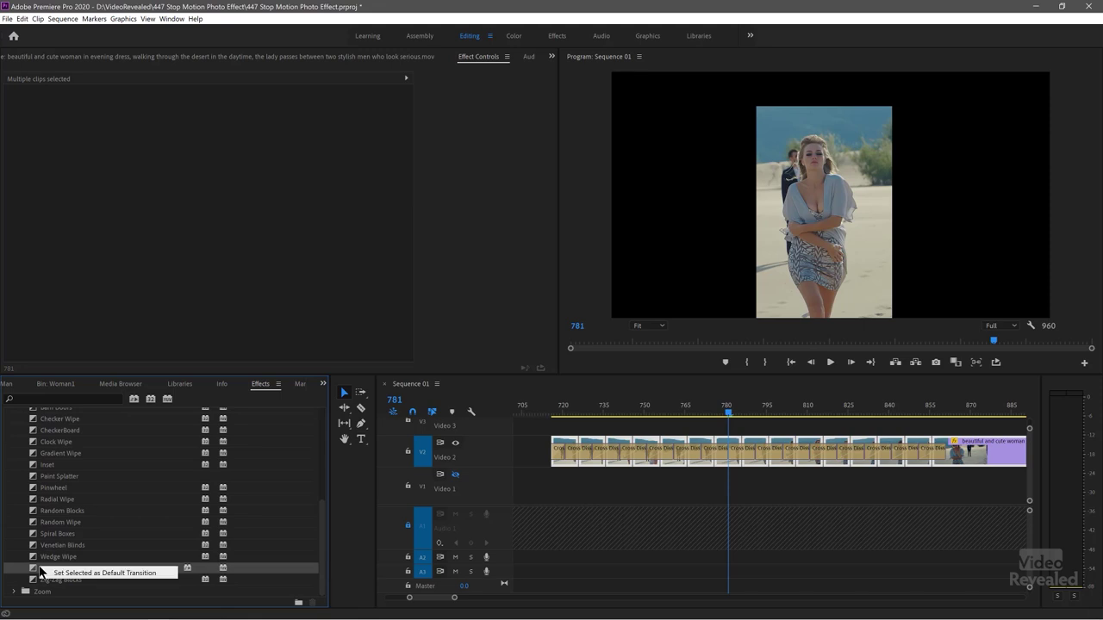
left_click(86, 574)
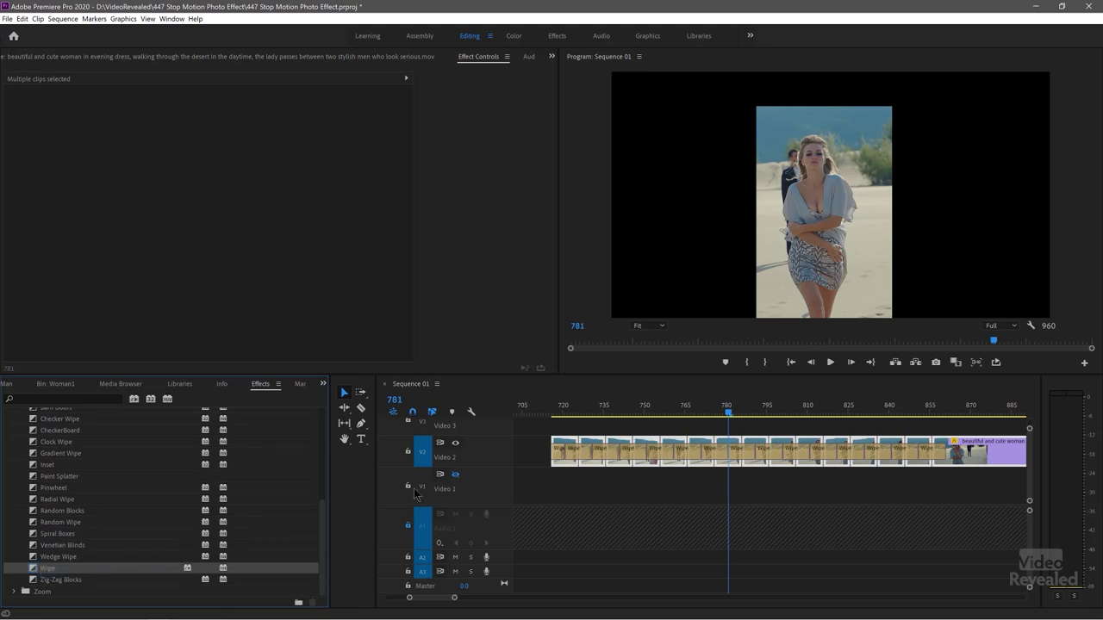
Apply the default Wipe transition to all the selected clips on Video 2, and play them from about frame 720
left_click(561, 405)
key("ctrl+d")
key("space")
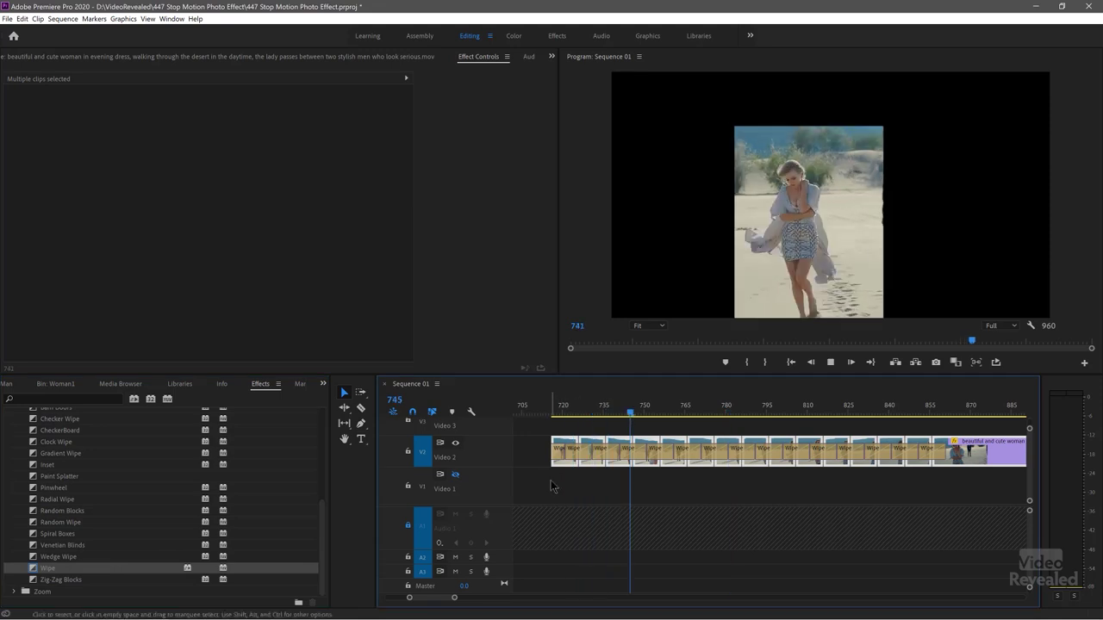
key("space")
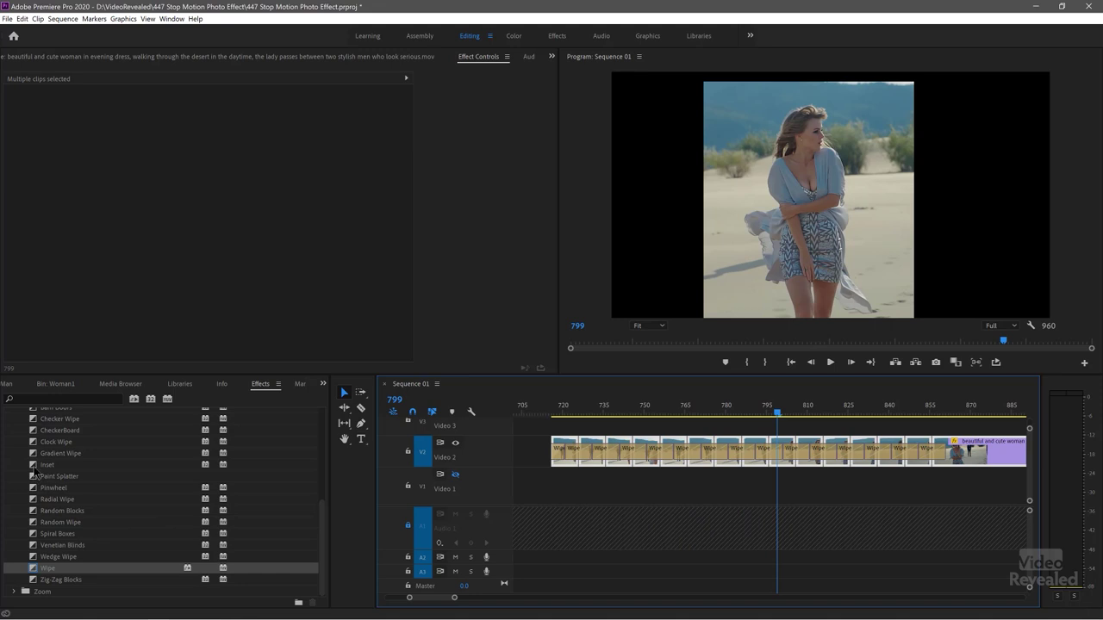
Find the Slide transition among the Slide video transitions and set it as the default transition
scroll(35, 538, "up", 3)
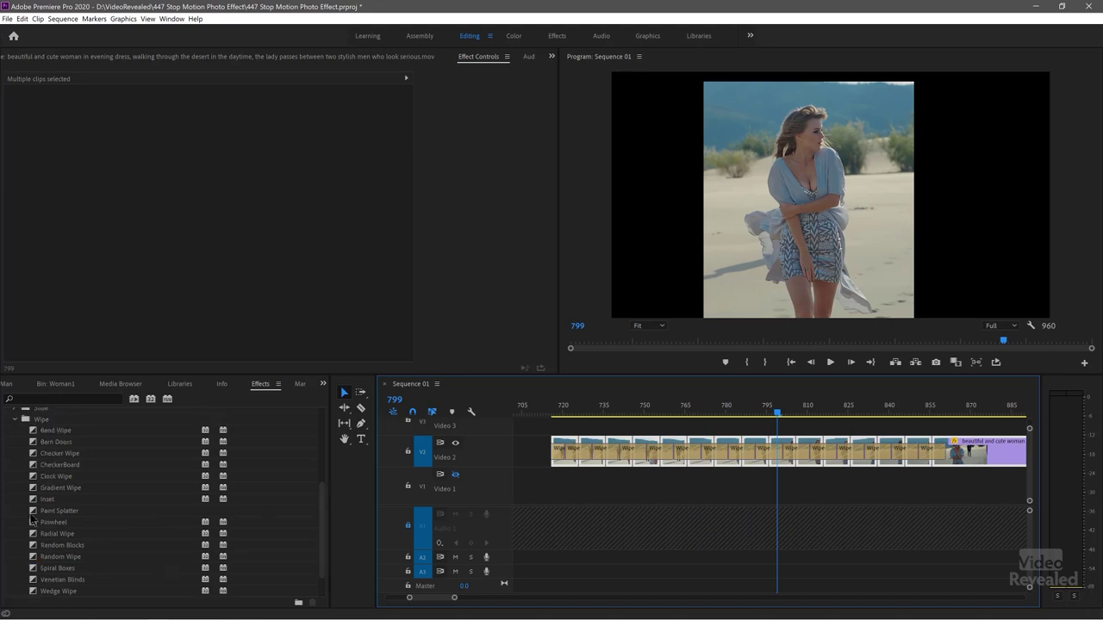
left_click(16, 467)
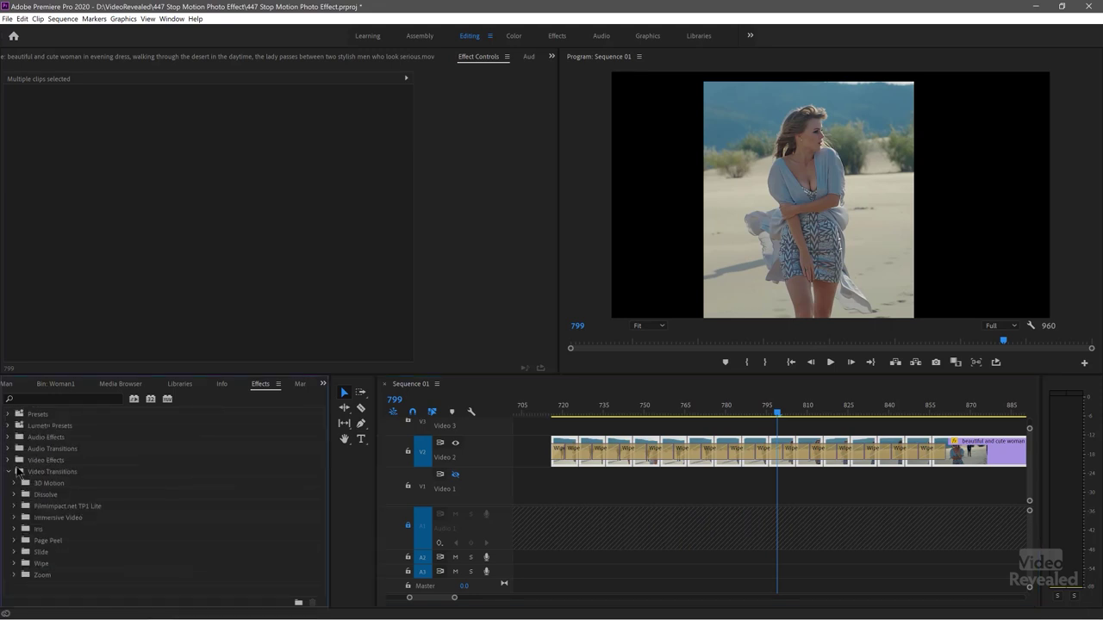
left_click(14, 552)
scroll(82, 520, "down", 2)
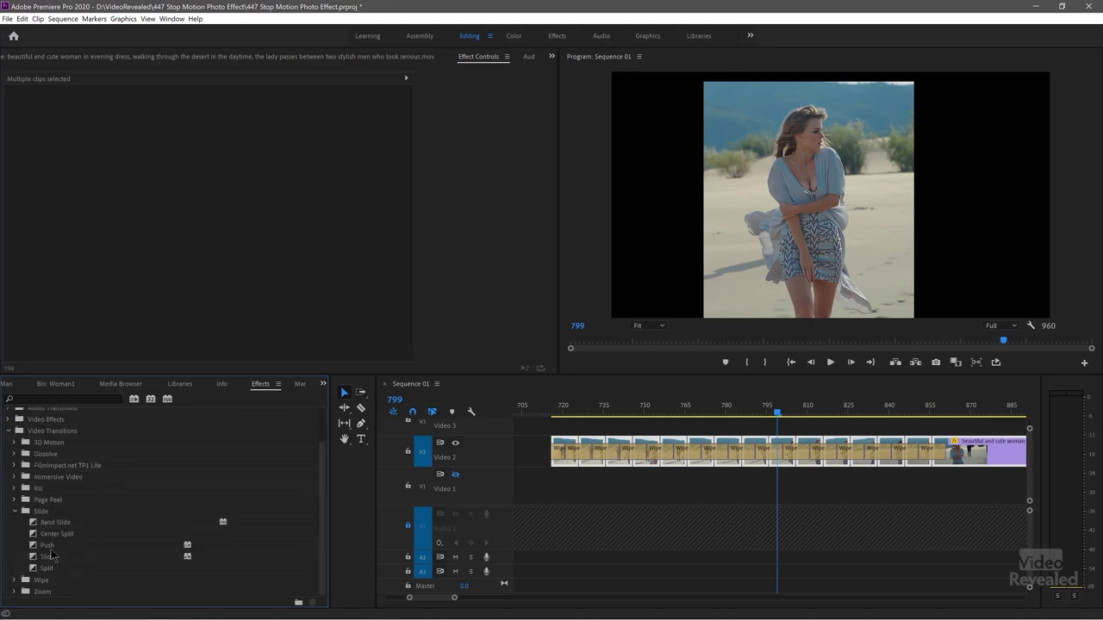
left_click(44, 559)
right_click(45, 558)
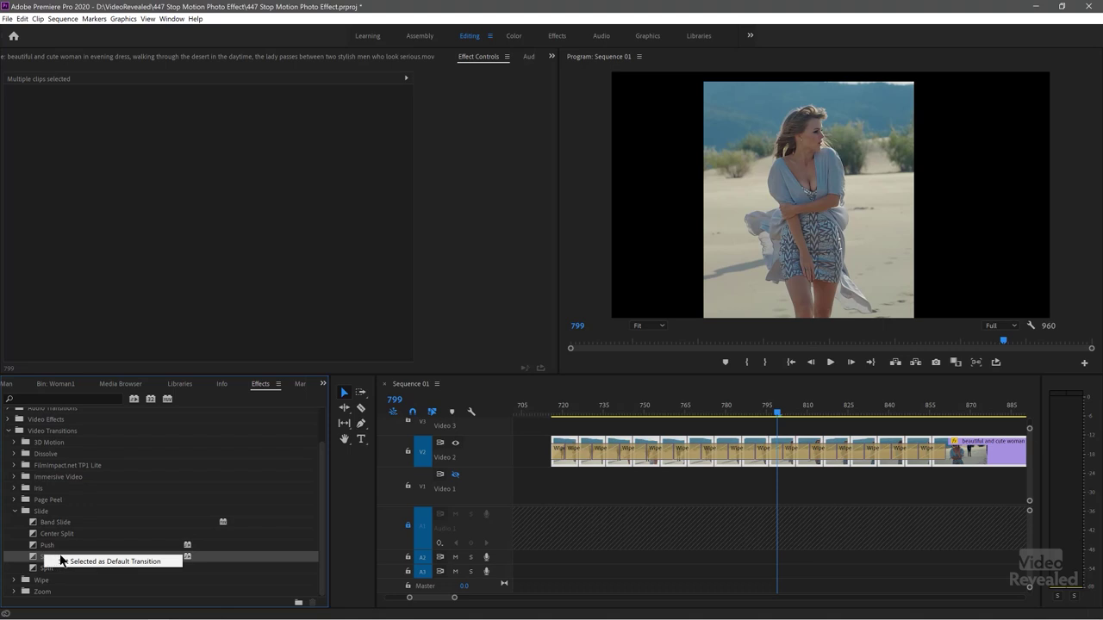
left_click(67, 562)
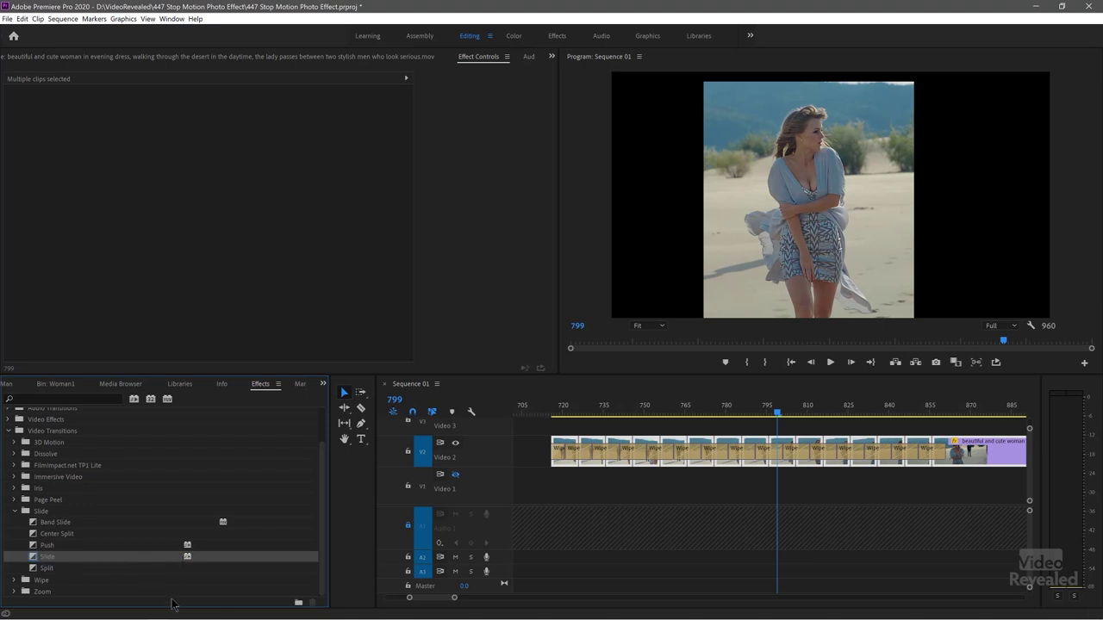
Apply the default Slide transition to all the selected clips on Video 2, and play them from about frame 720
key("ctrl+d")
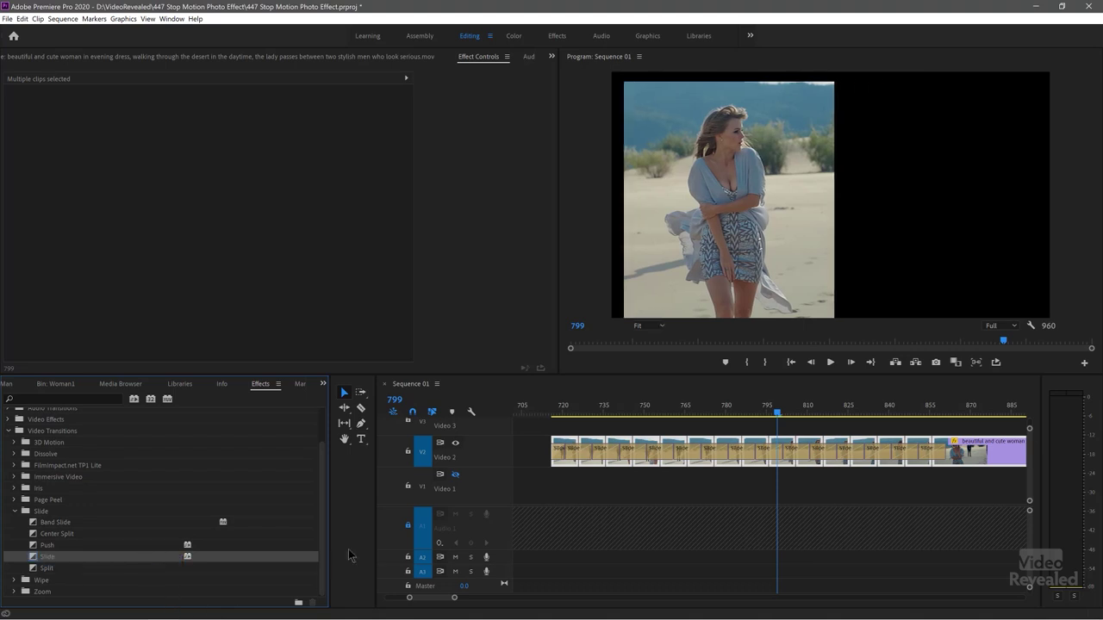
left_click(562, 405)
key("space")
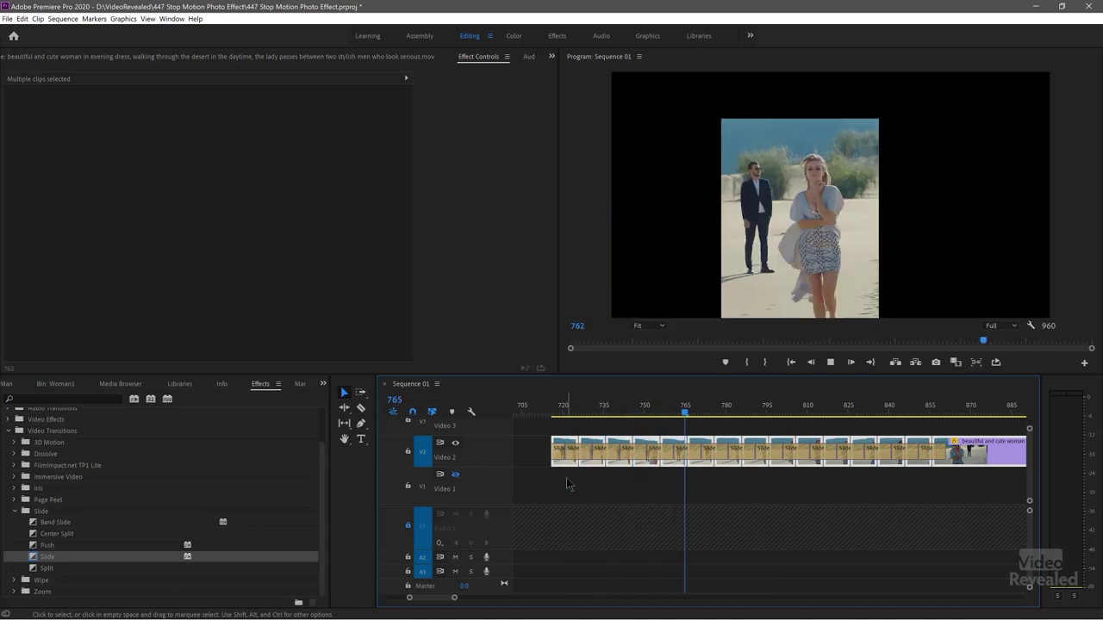
key("space")
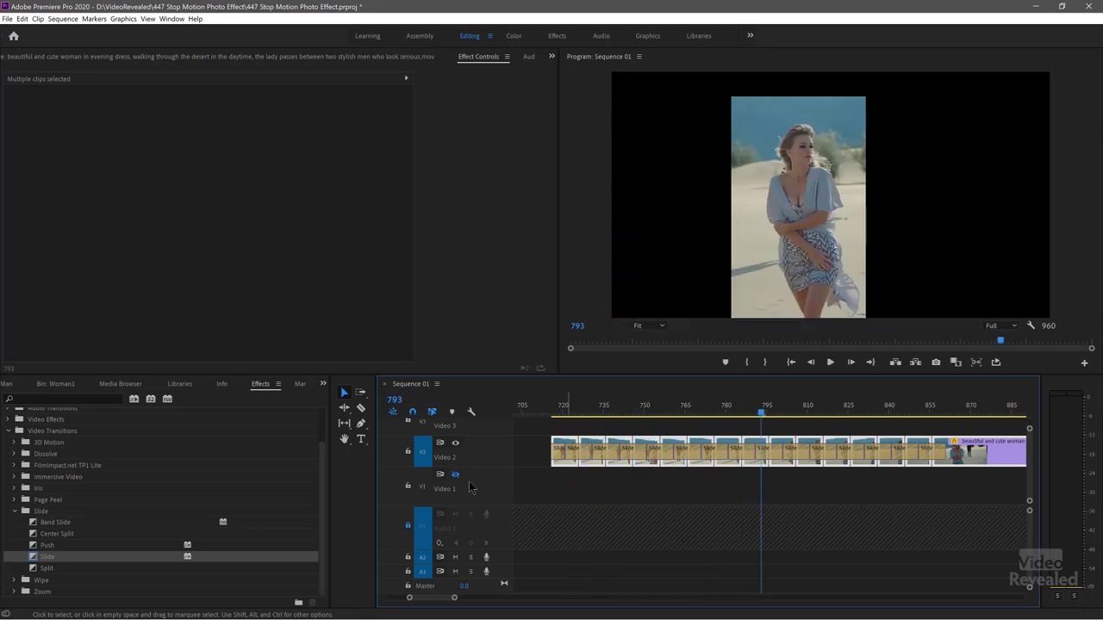
Set Center Split as the default transition, apply it to all the selected clips on Video 2, and scrub through them
left_click(119, 534)
right_click(36, 535)
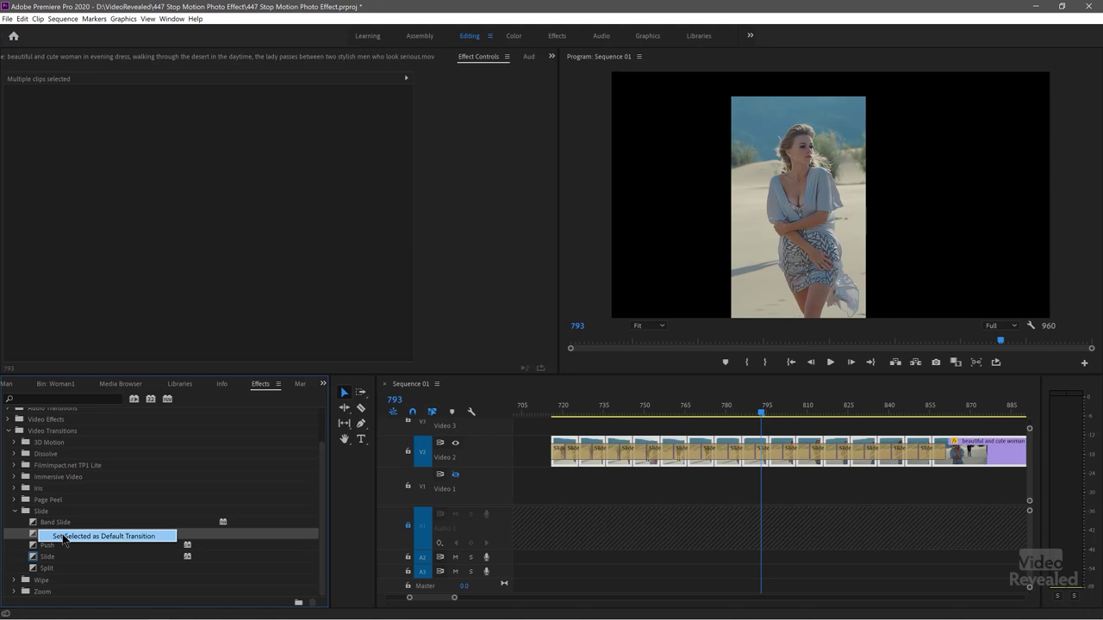
left_click(63, 537)
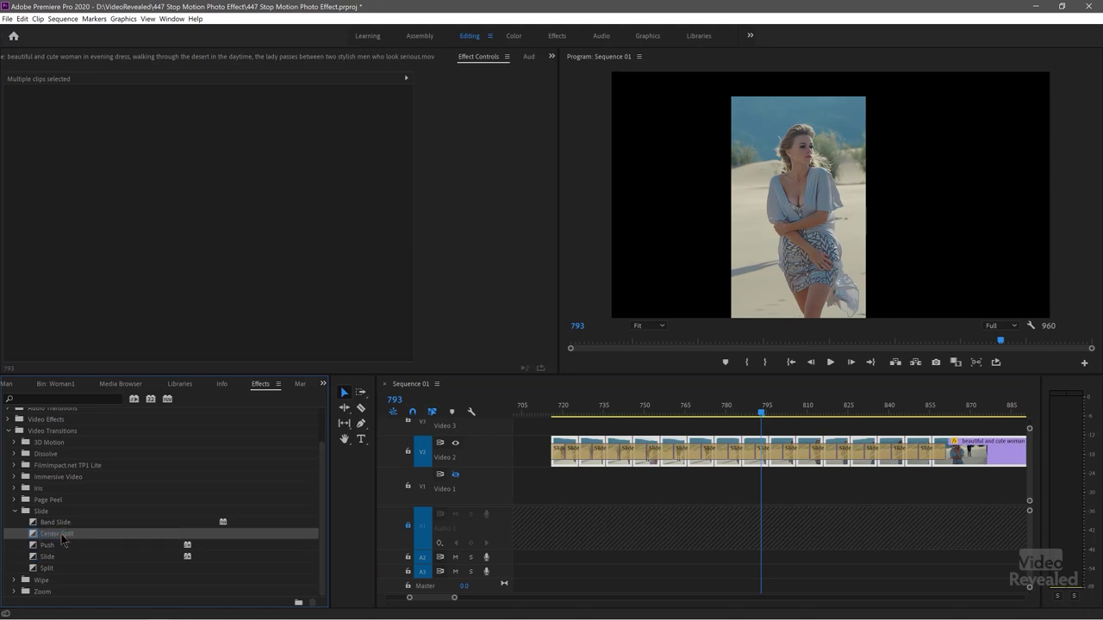
key("ctrl+d")
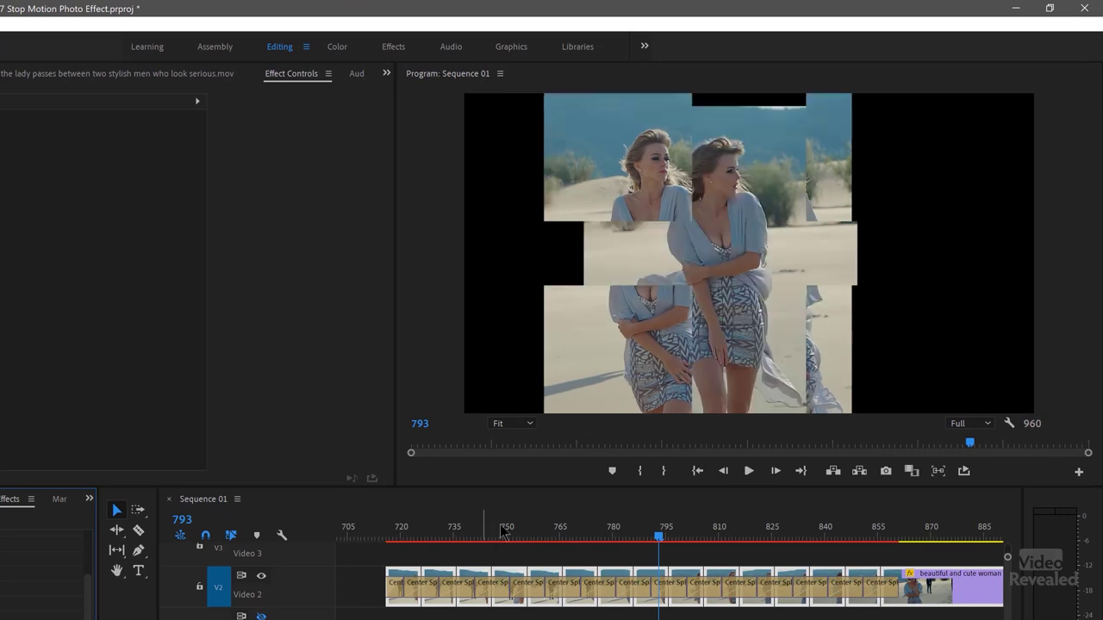
left_click_drag(427, 540, 590, 541)
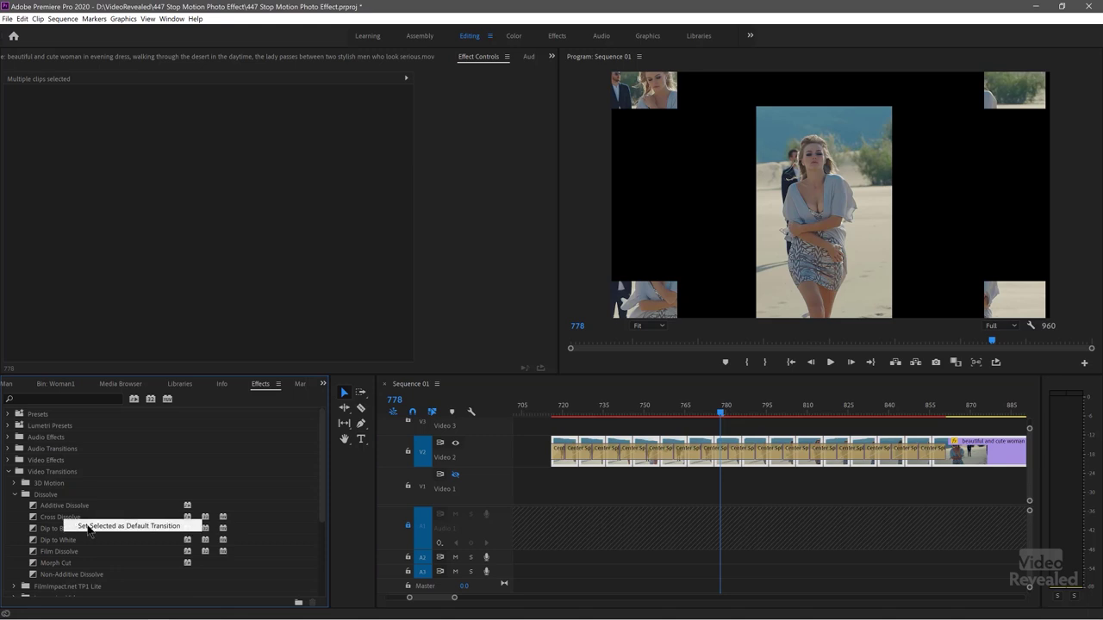
Set Cross Dissolve as the default transition, apply it to all the selected clips, and play back the stills
key("ctrl+d")
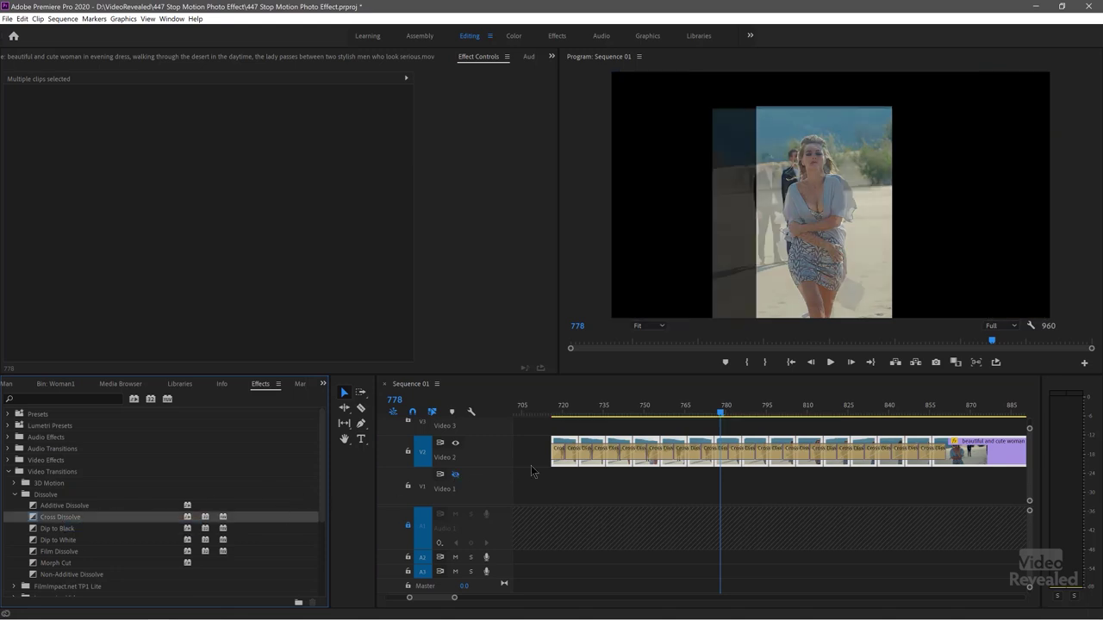
left_click(640, 408)
key("space")
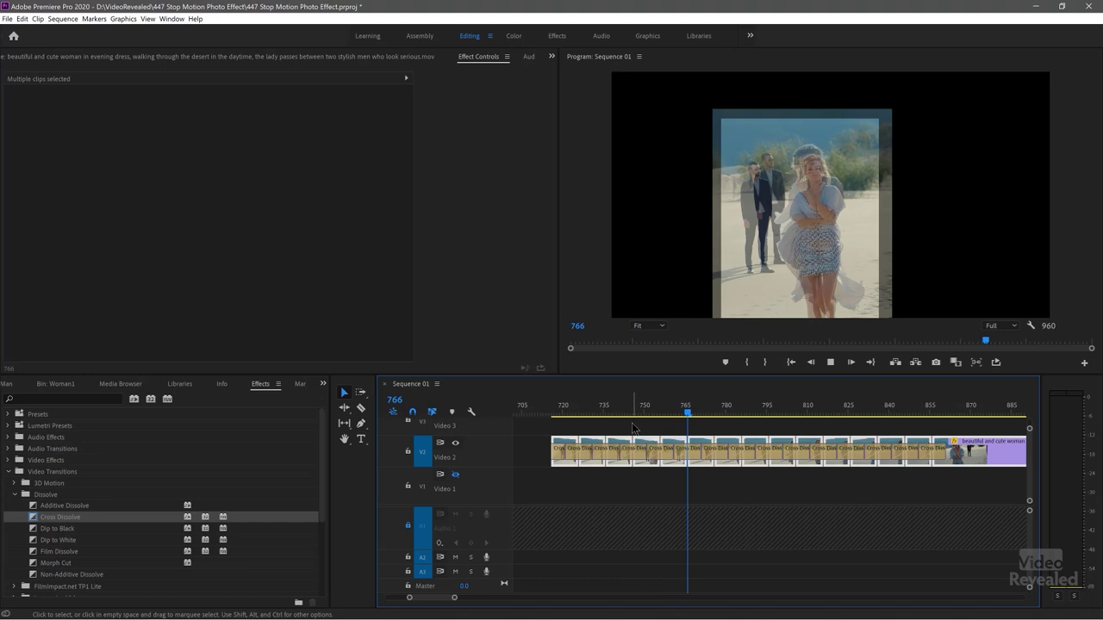
key("space")
In the layered street-photo section after frame 249, show Video 1, hide Video 2 and reduce the video track heights
scroll(644, 444, "up", 10)
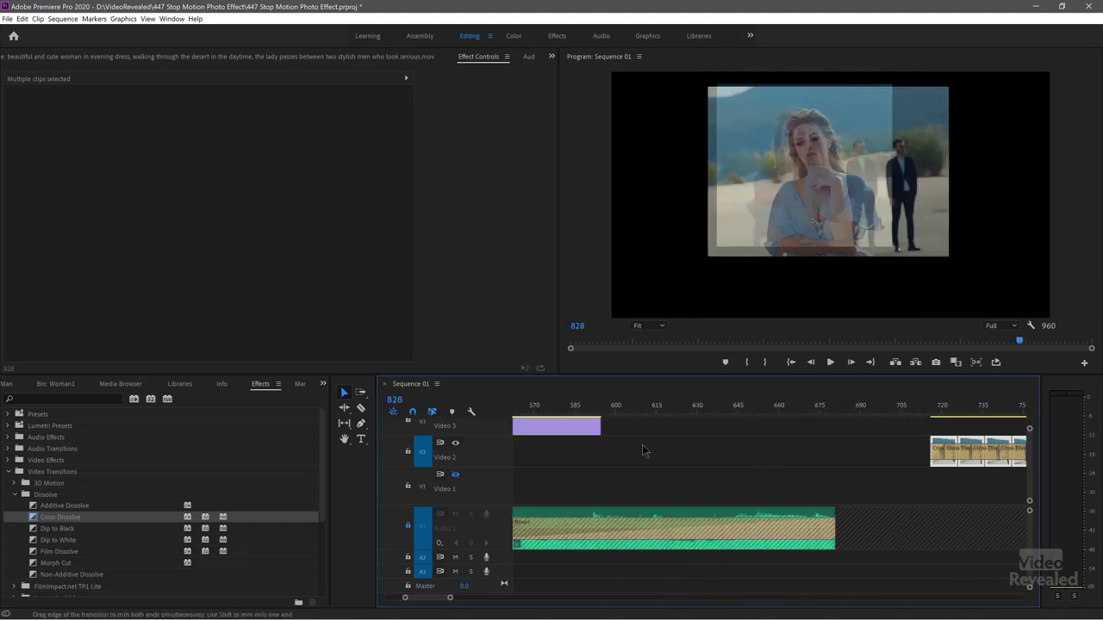
scroll(642, 446, "up", 15)
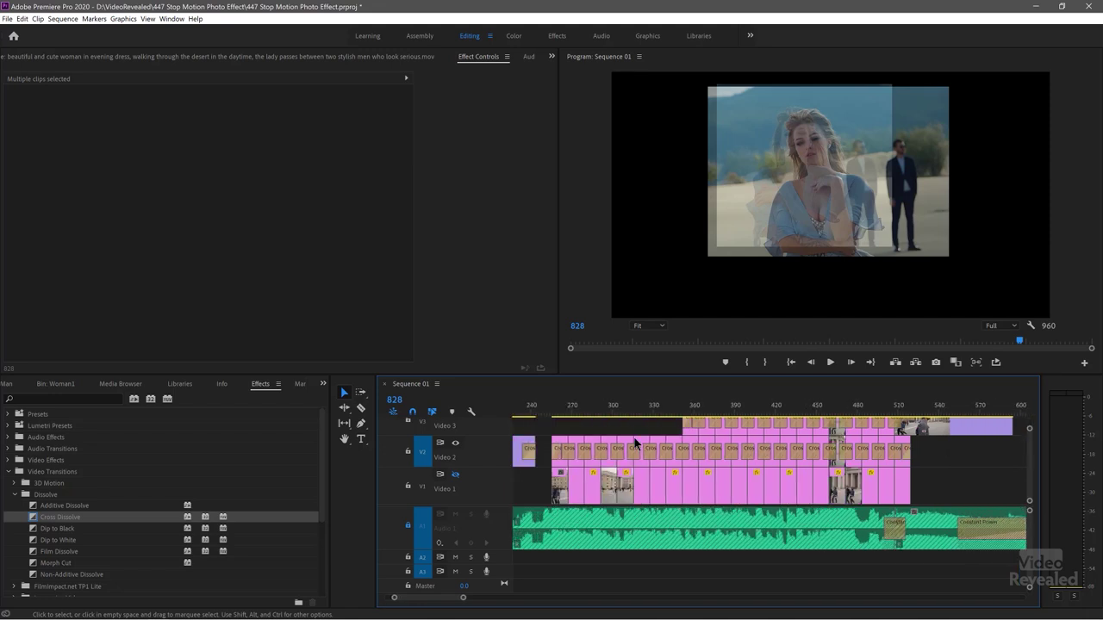
scroll(634, 443, "up", 4)
left_click(663, 408)
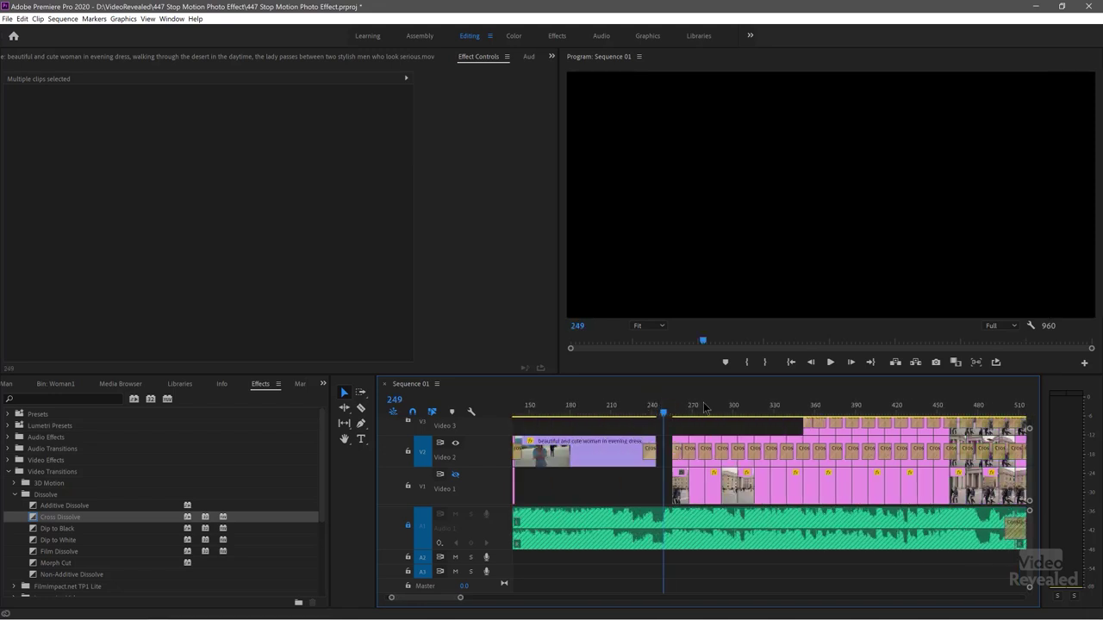
scroll(709, 412, "down", 5)
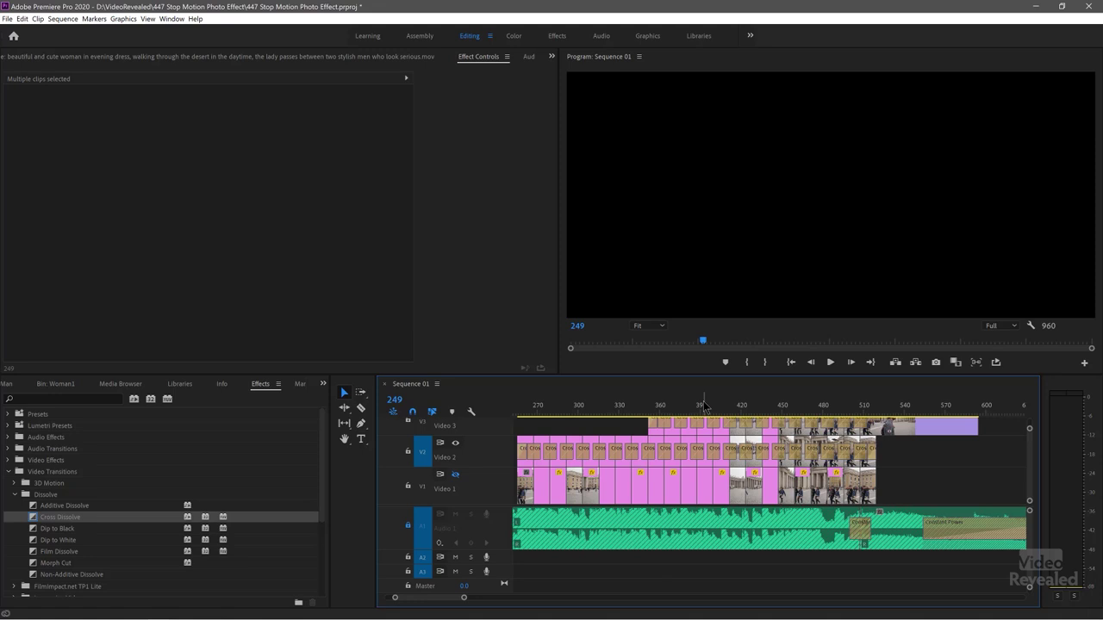
scroll(704, 406, "up", 1)
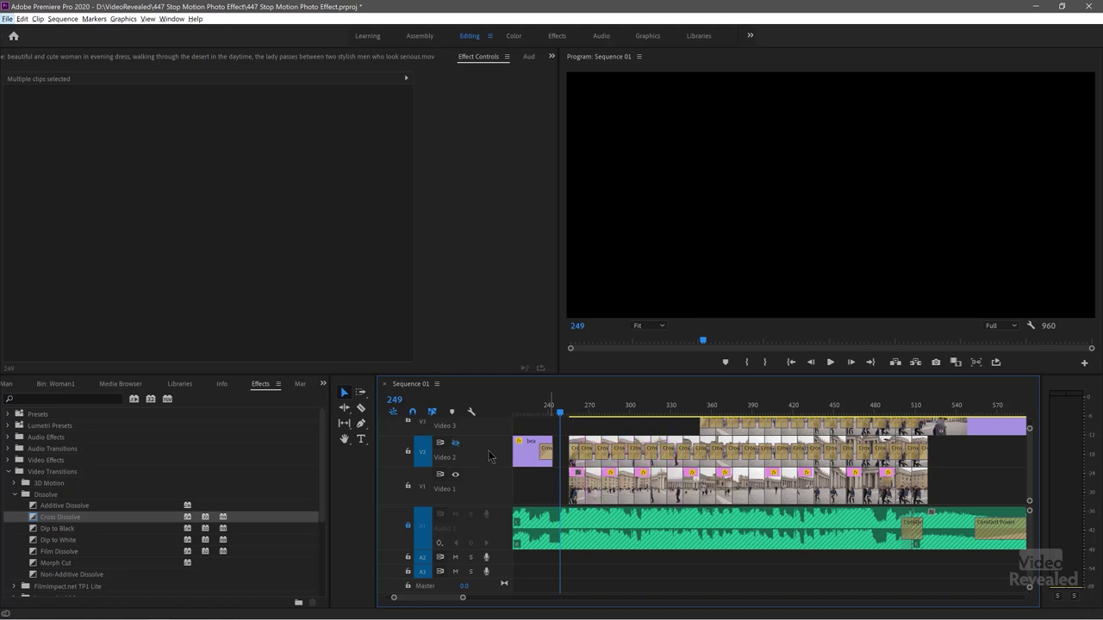
scroll(489, 455, "down", 3)
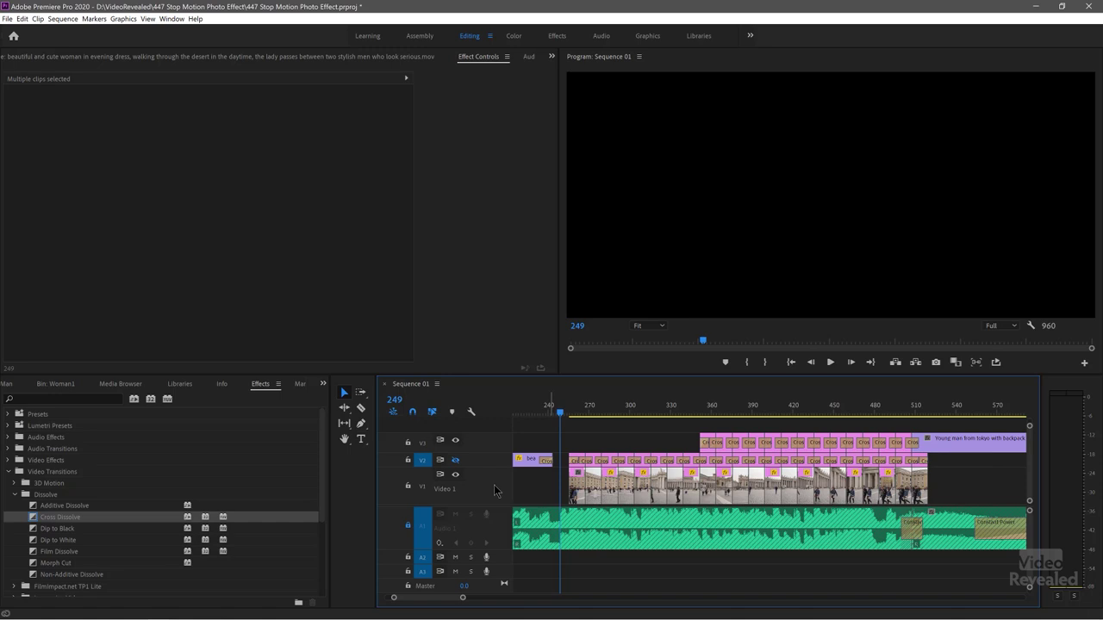
scroll(495, 491, "down", 3)
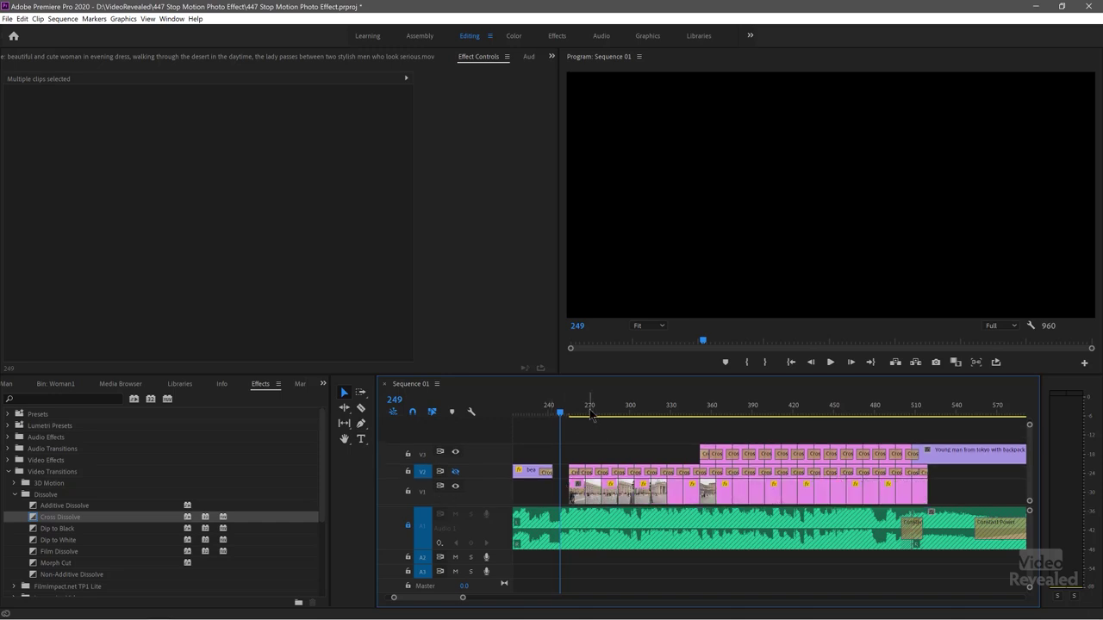
Scrub the layered street photos from about frame 270 to 346, and open the Video 1 still there in the source monitor
left_click(590, 415)
mouse_move(611, 415)
left_mouse_down()
mouse_move(677, 414)
mouse_move(626, 412)
left_mouse_up()
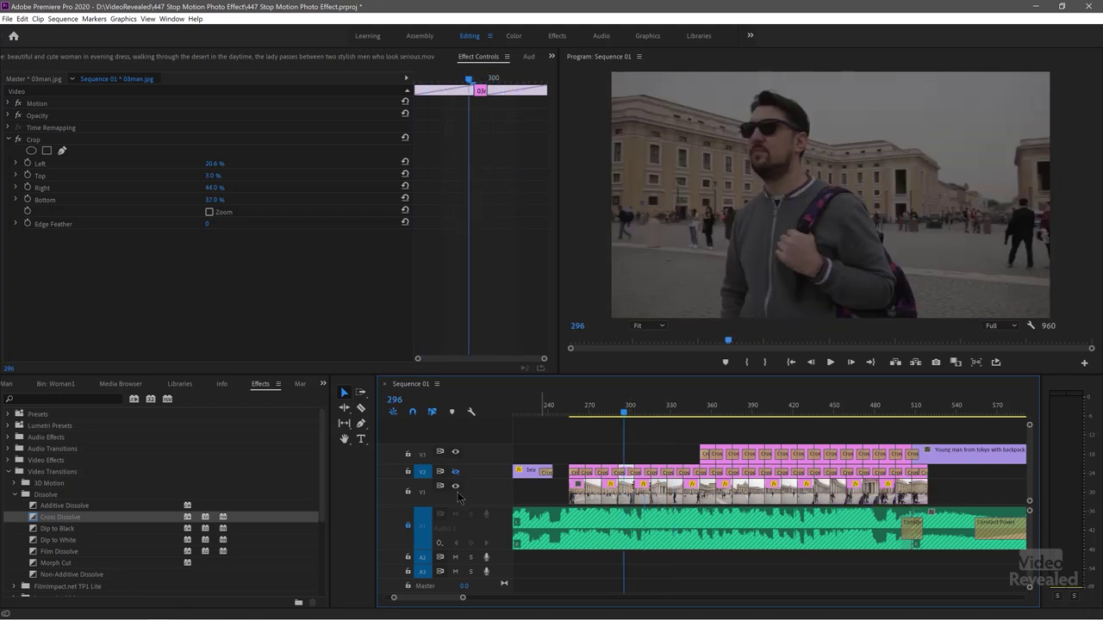
left_click_drag(602, 415, 695, 423)
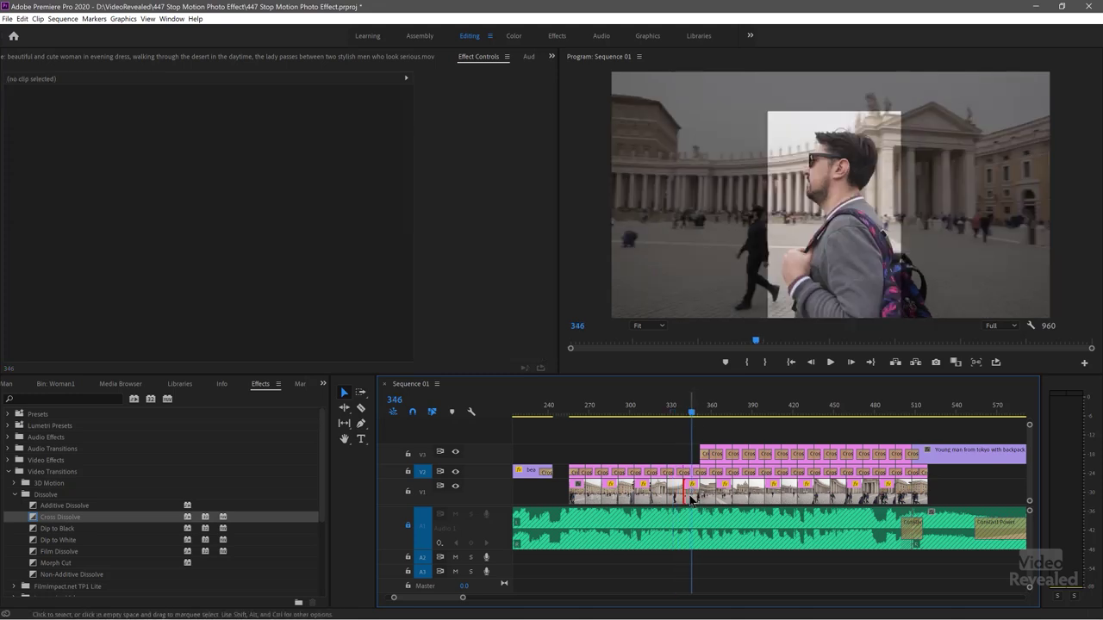
double_click(690, 500)
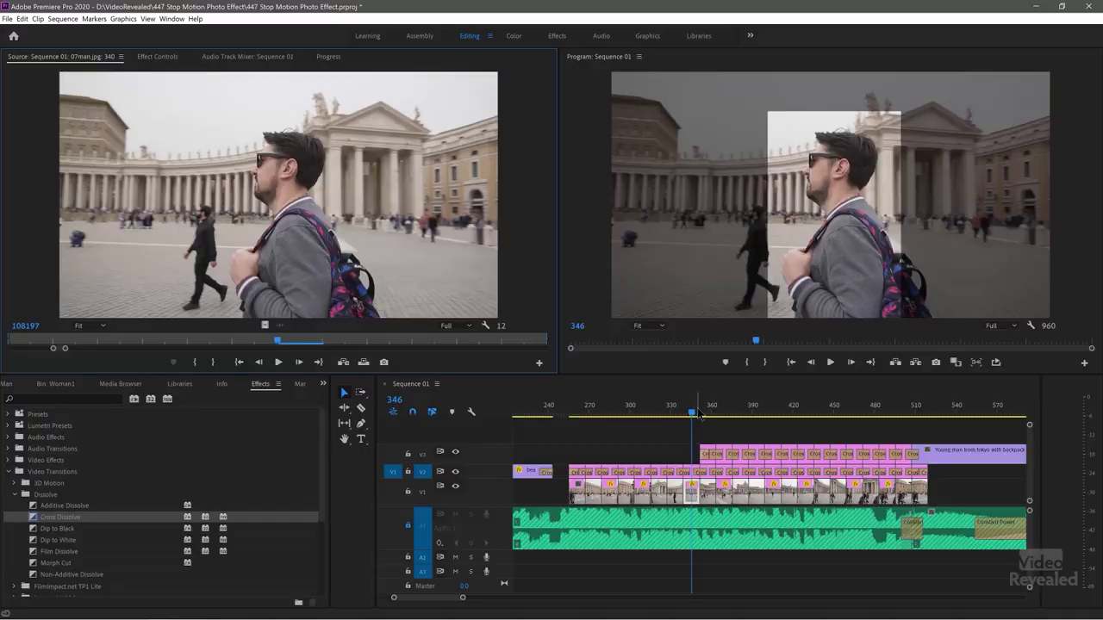
Hide Video 1 and Video 2 one after the other, scrubbing to about frame 439 to preview the remaining layers
key("space")
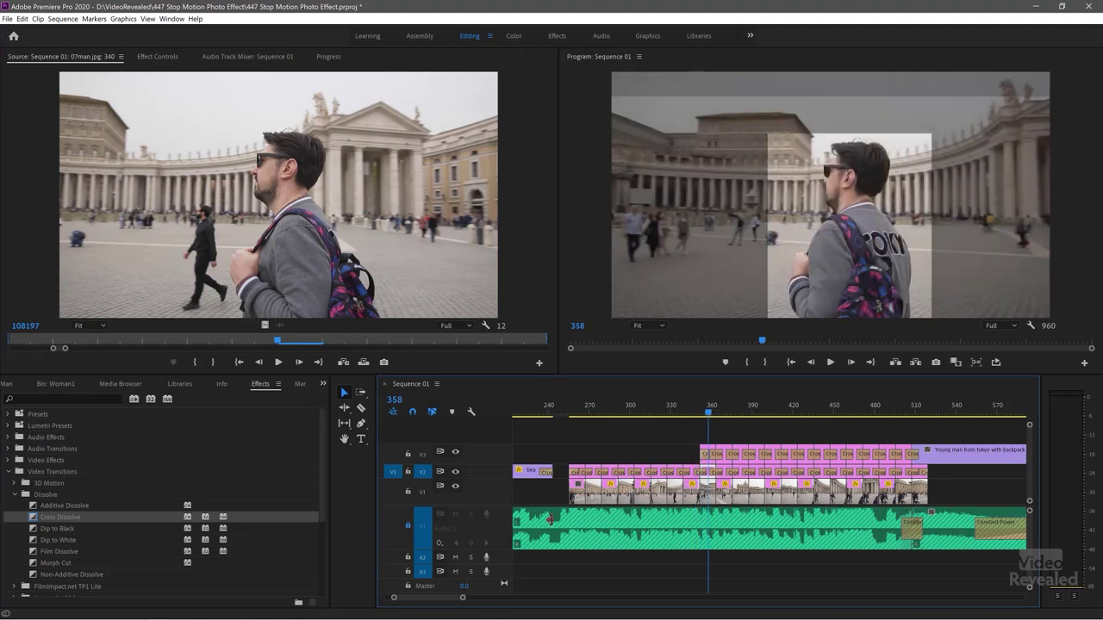
left_click(455, 488)
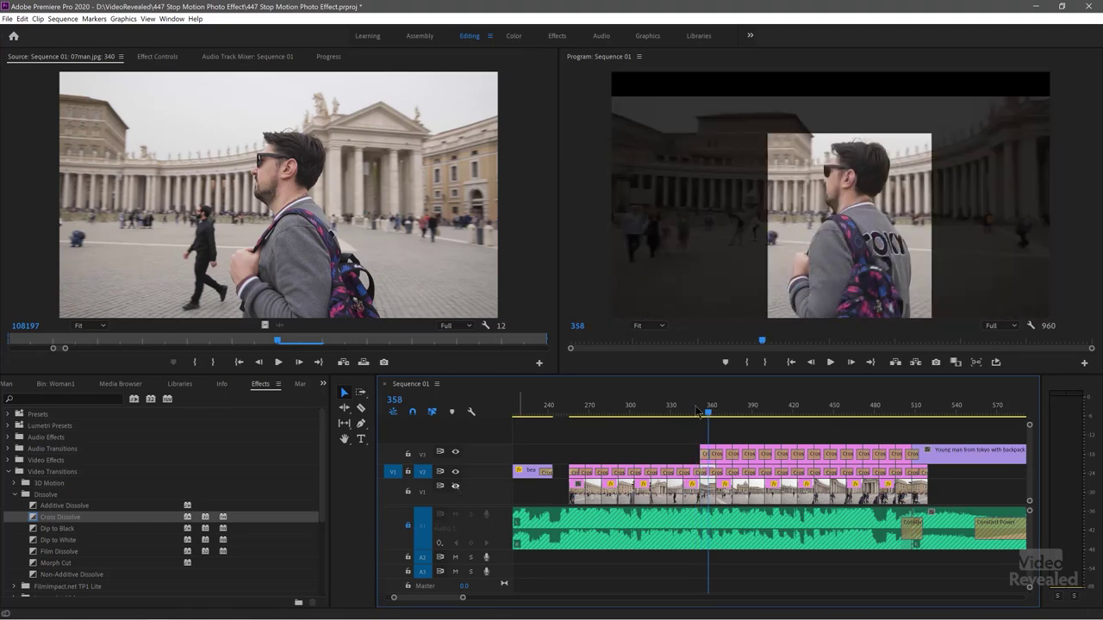
left_click_drag(710, 414, 776, 417)
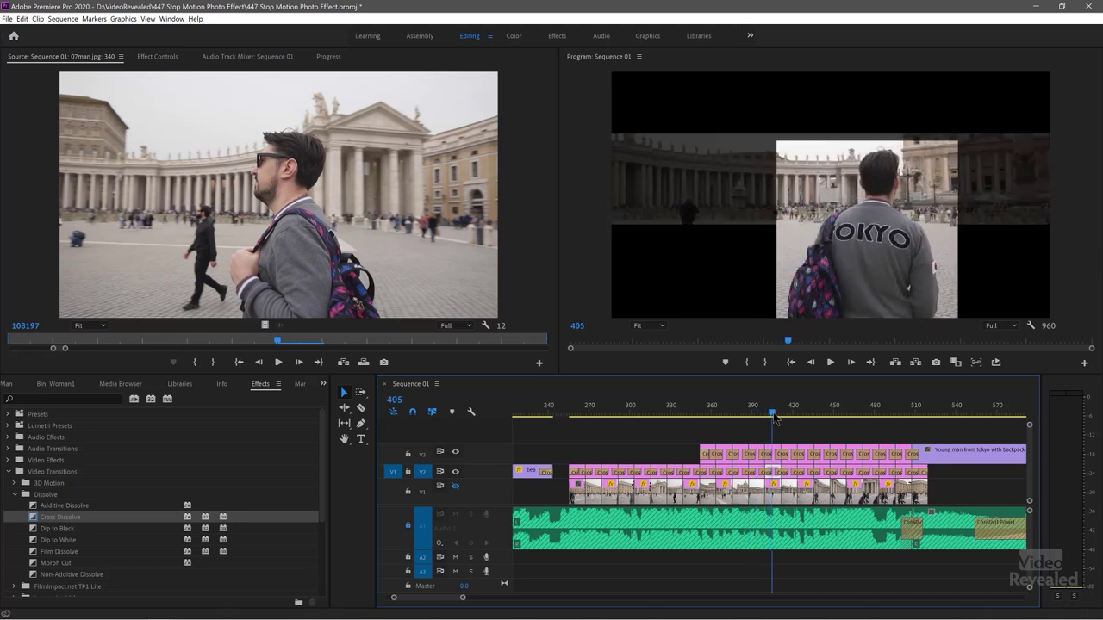
left_click(456, 471)
left_click_drag(776, 411, 822, 420)
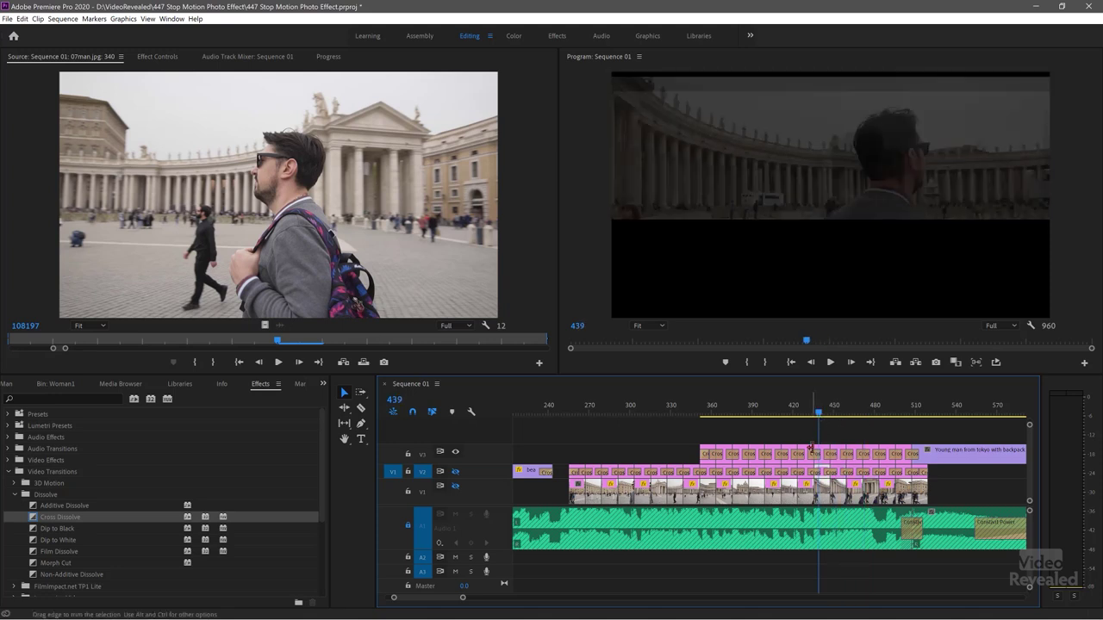